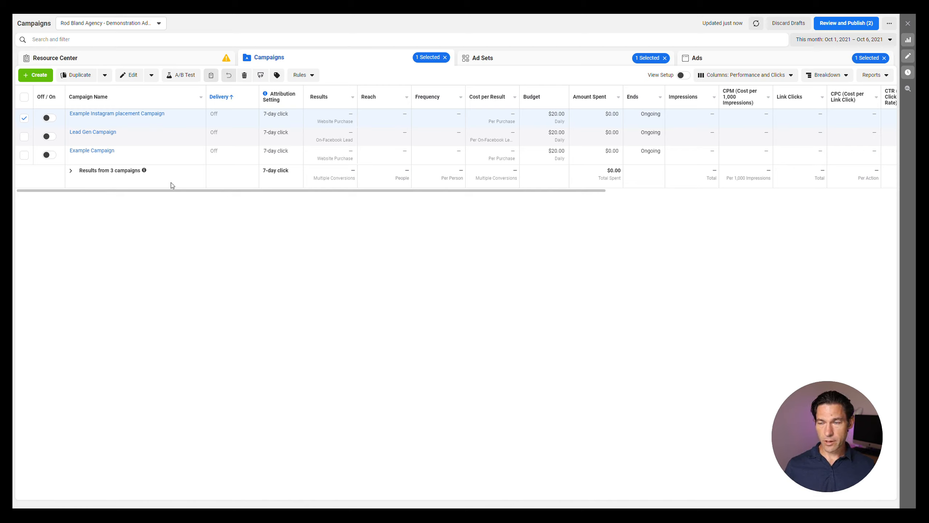
Open Video Ad for editing from Example Ad Set in the Example Instagram placement Campaign and view its creative settings.
click(115, 114)
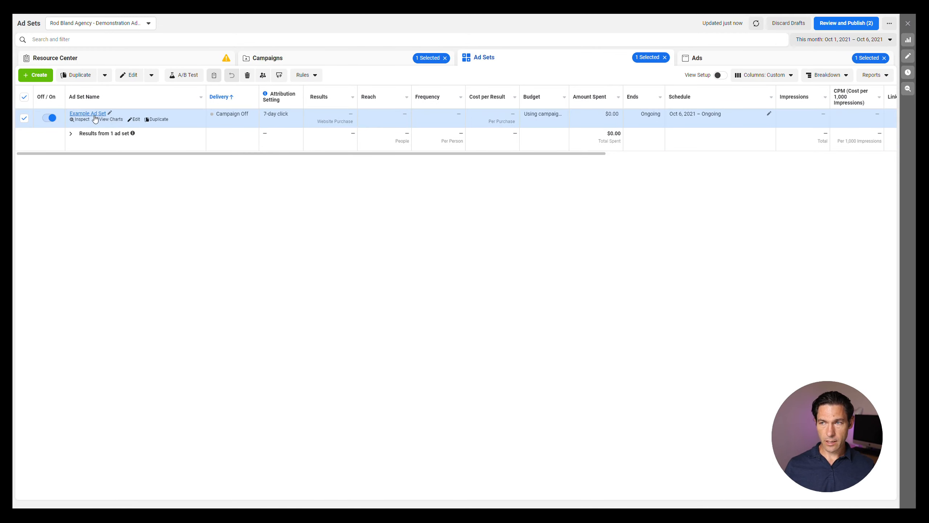
click(92, 113)
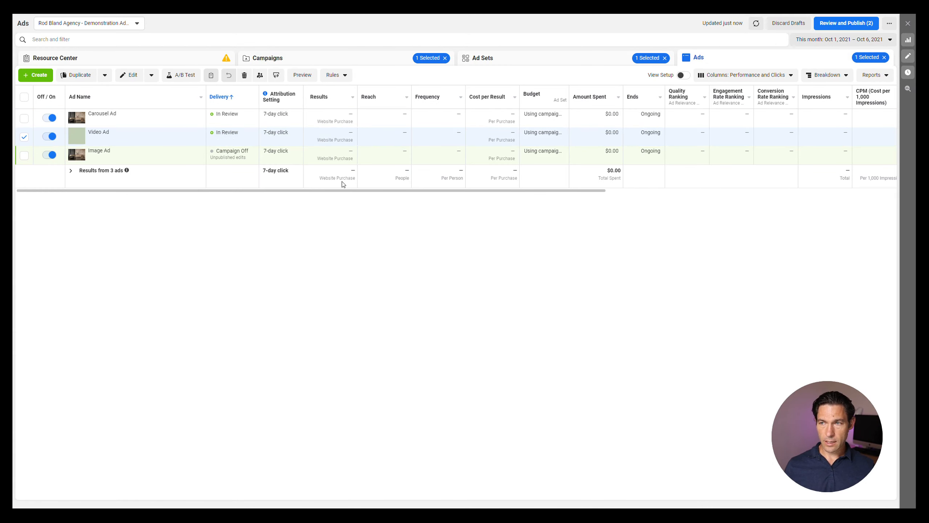
click(123, 140)
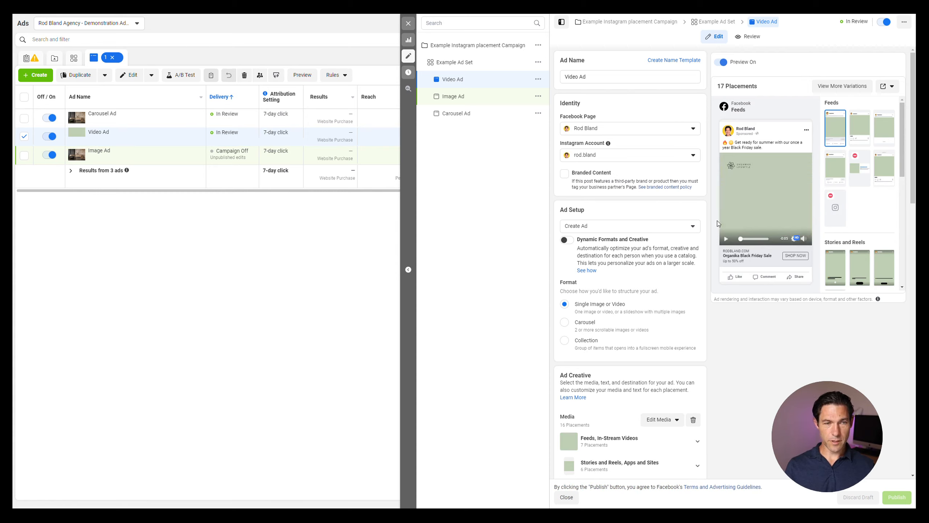
mouse_move(751, 222)
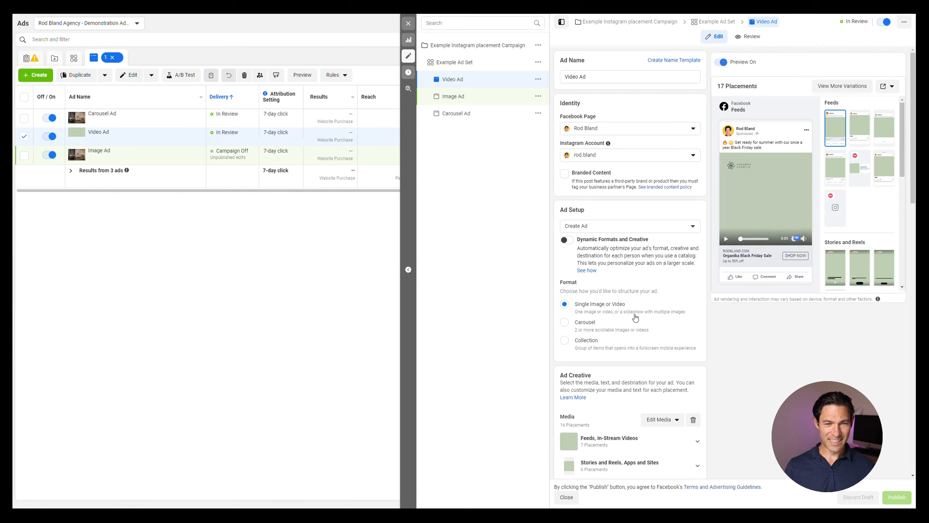
scroll(635, 318, down, 6)
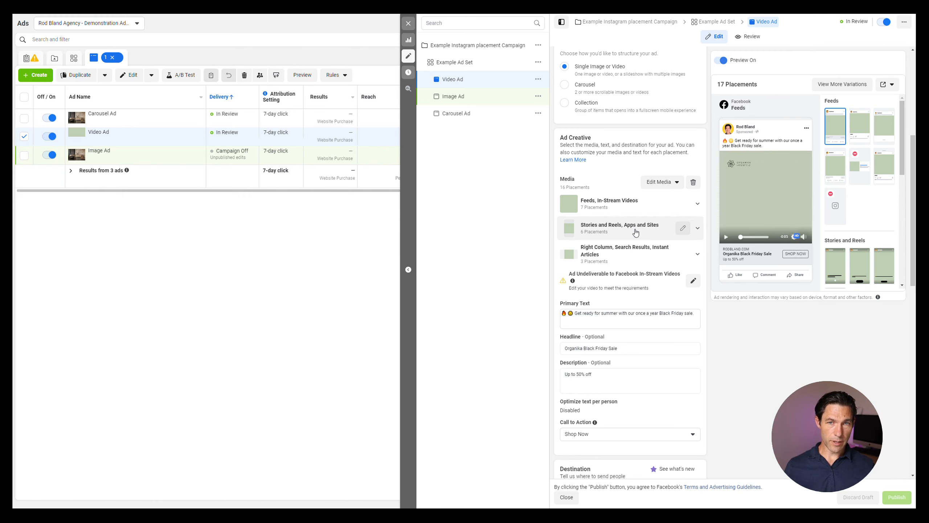
Switch the placements of Example Ad Set to Automatic Placements.
click(470, 66)
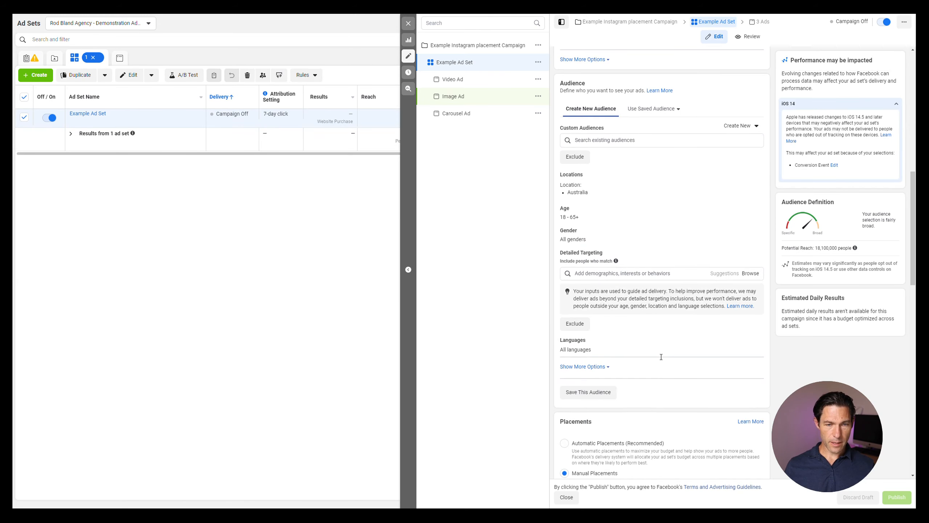
scroll(662, 360, down, 4)
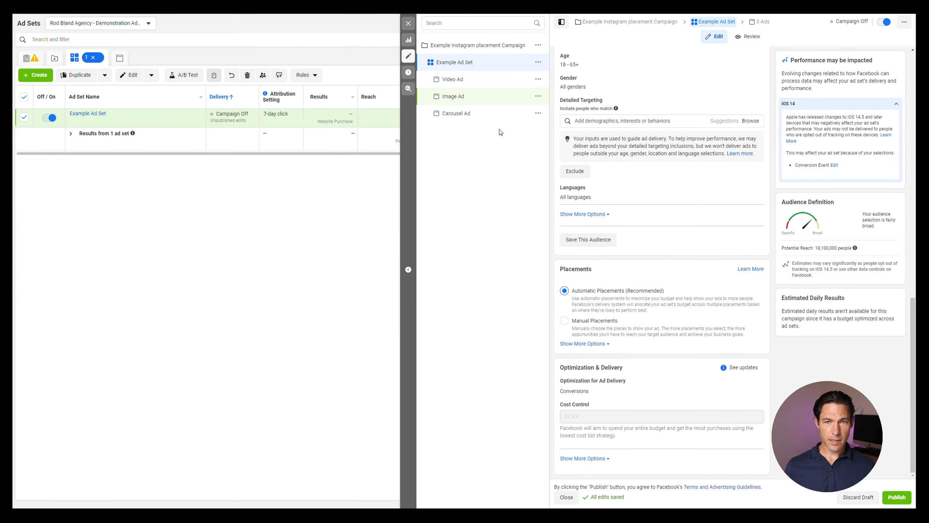
Examine how Video Ad previews in the Instagram Feed, Instagram Stories and Facebook Stories placements.
click(452, 80)
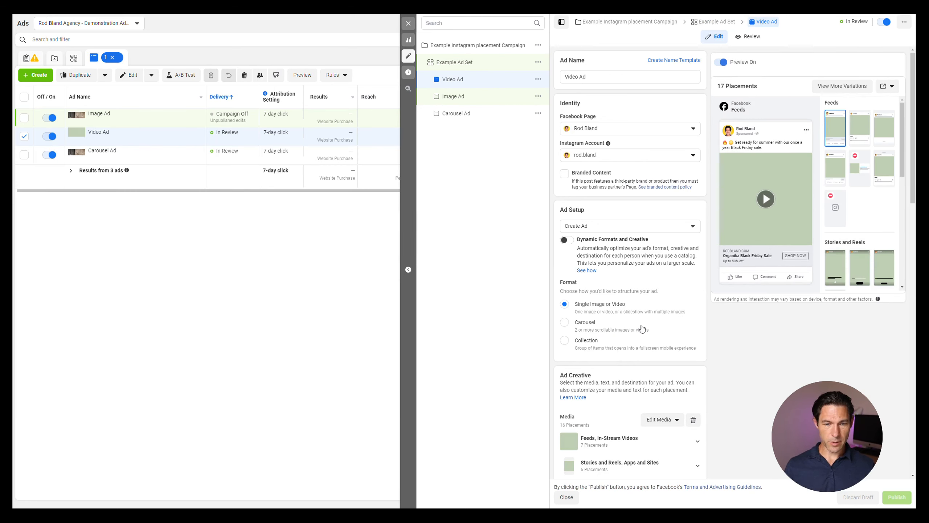
scroll(643, 329, down, 7)
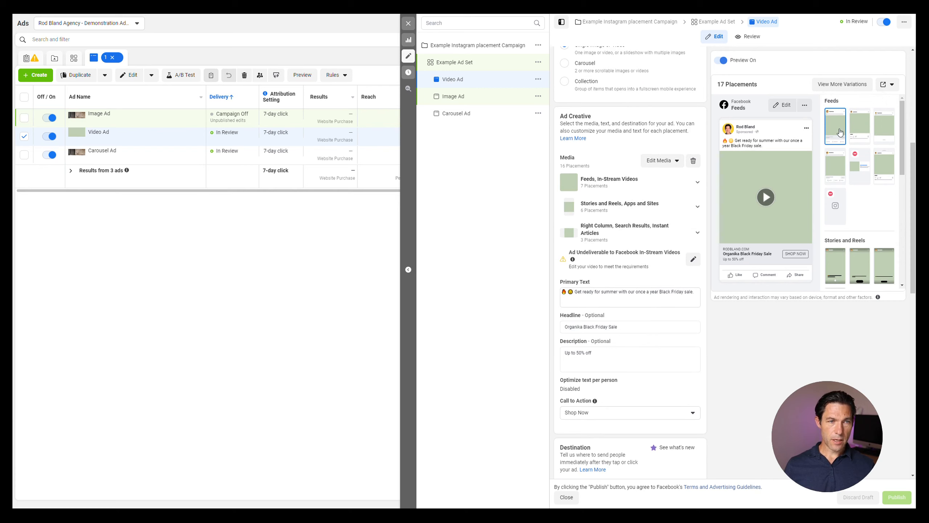
click(863, 124)
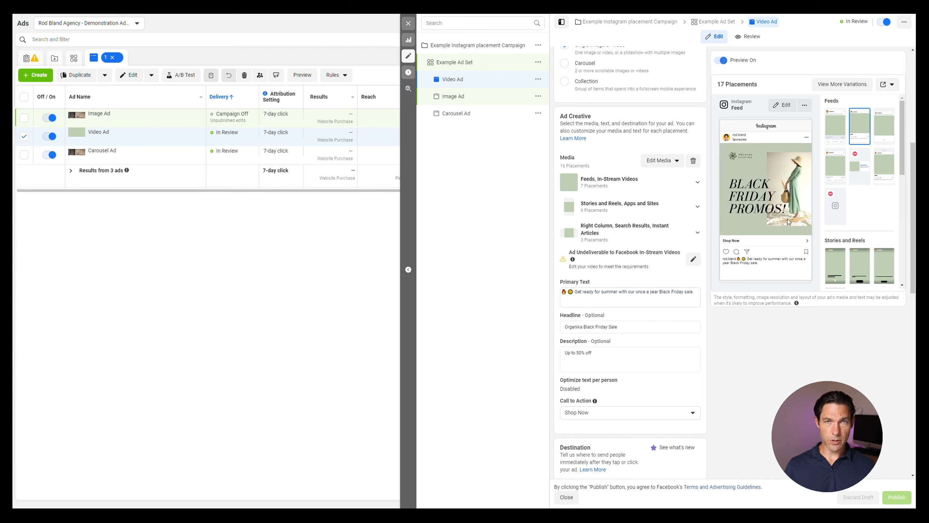
click(833, 265)
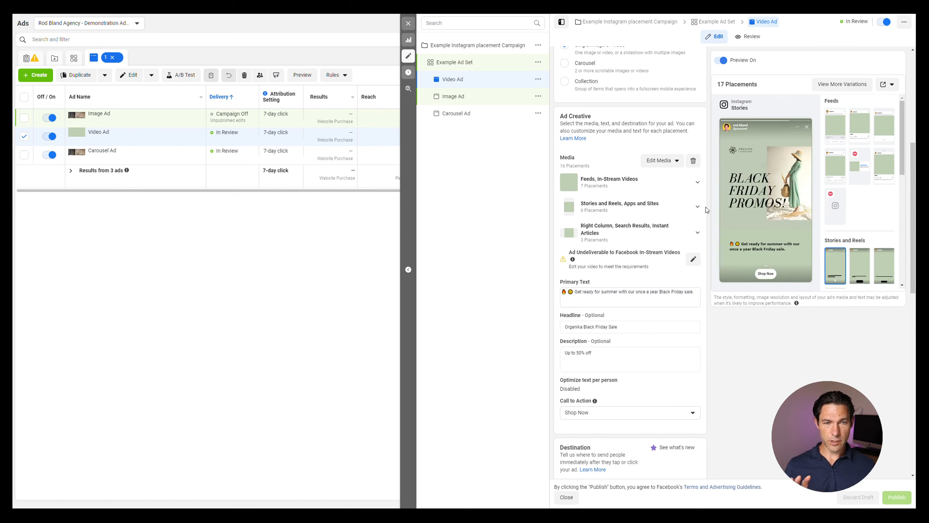
mouse_move(779, 267)
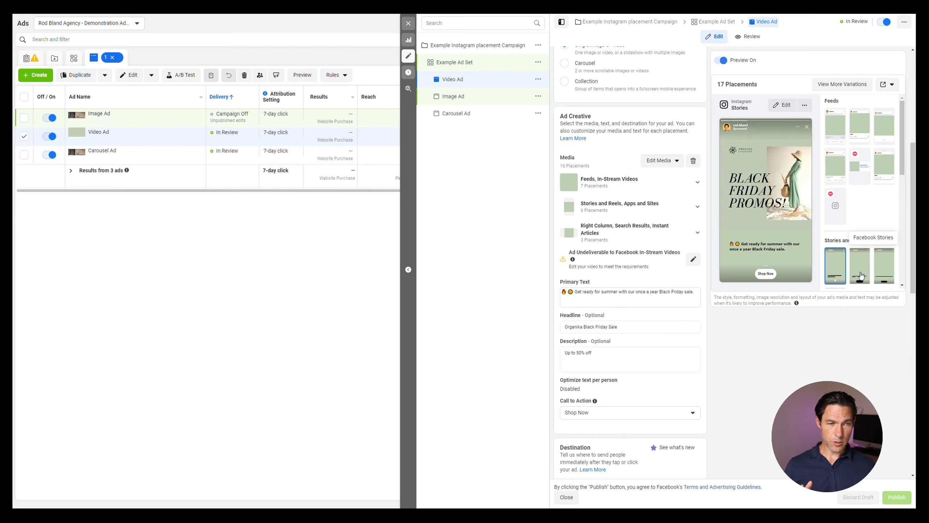
click(853, 264)
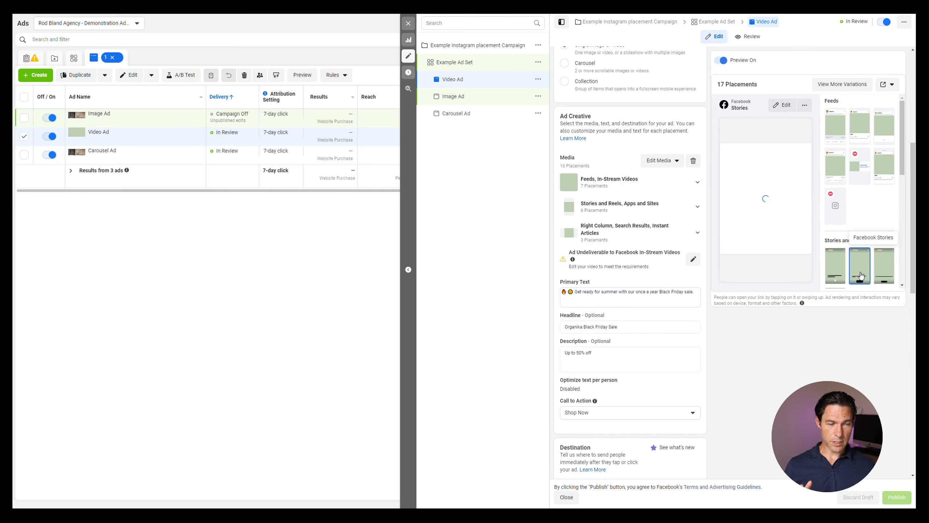
click(833, 267)
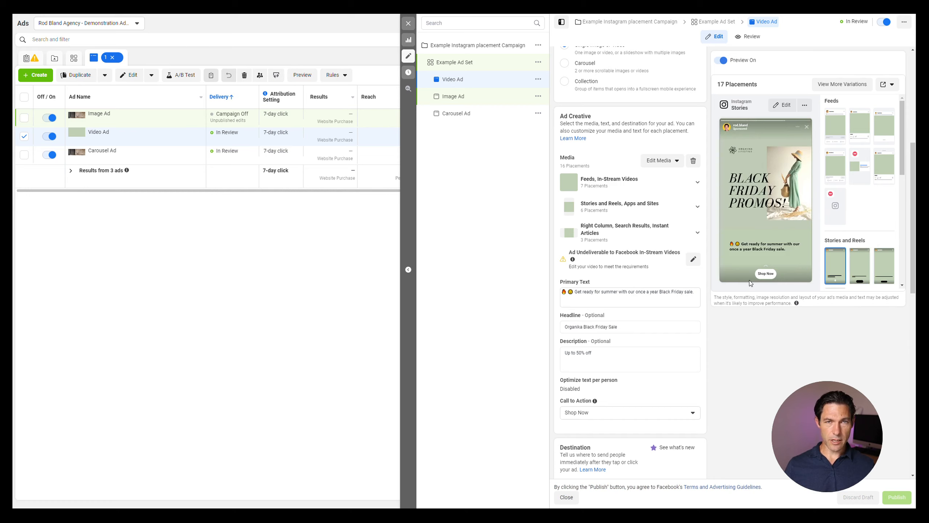
click(860, 266)
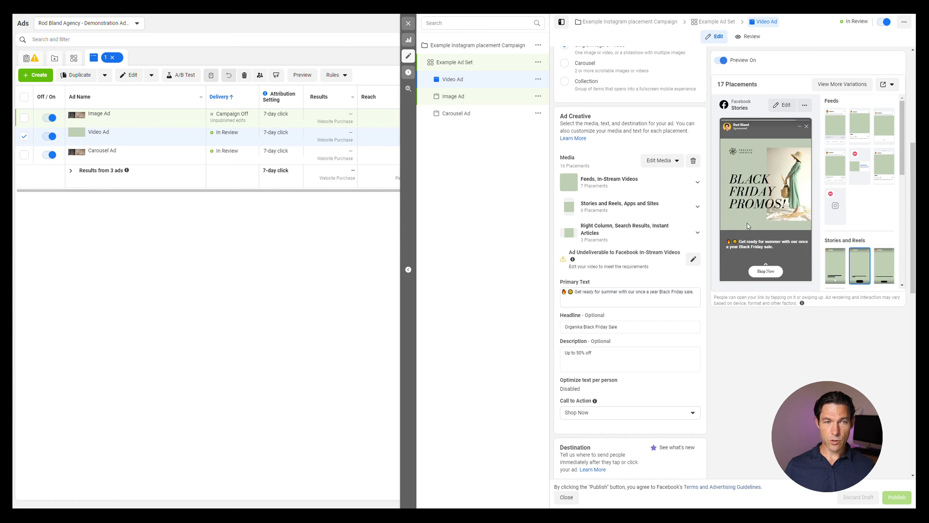
click(834, 266)
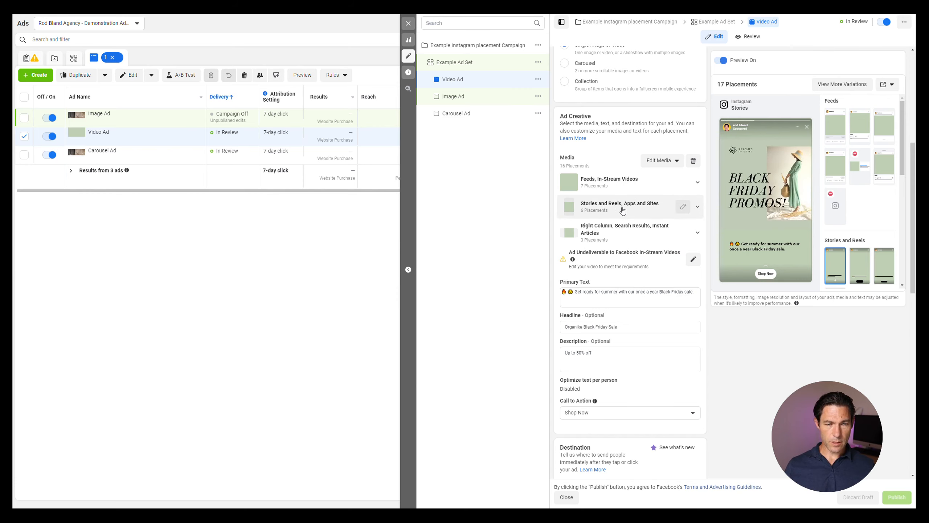
Open Video Ad's Stories and Reels, Apps and Sites media group for editing and show the account videos available as replacements.
click(683, 208)
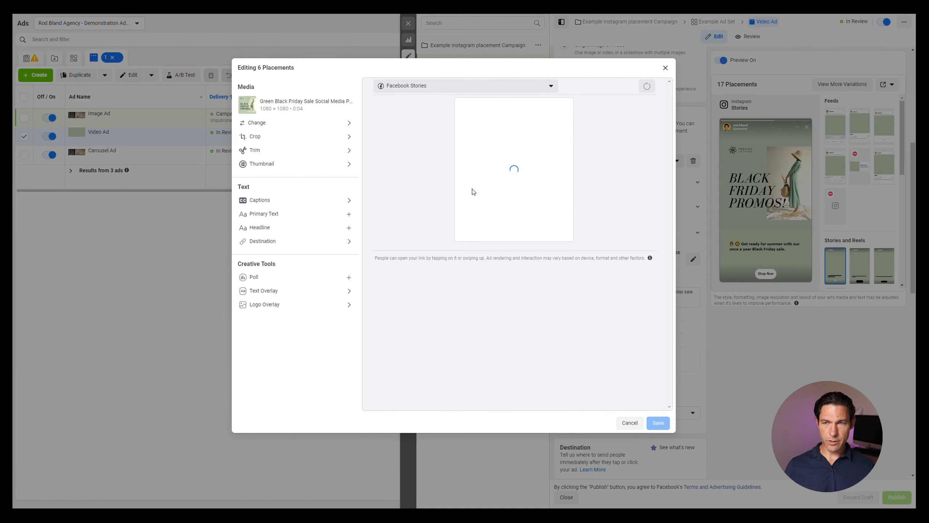
click(301, 127)
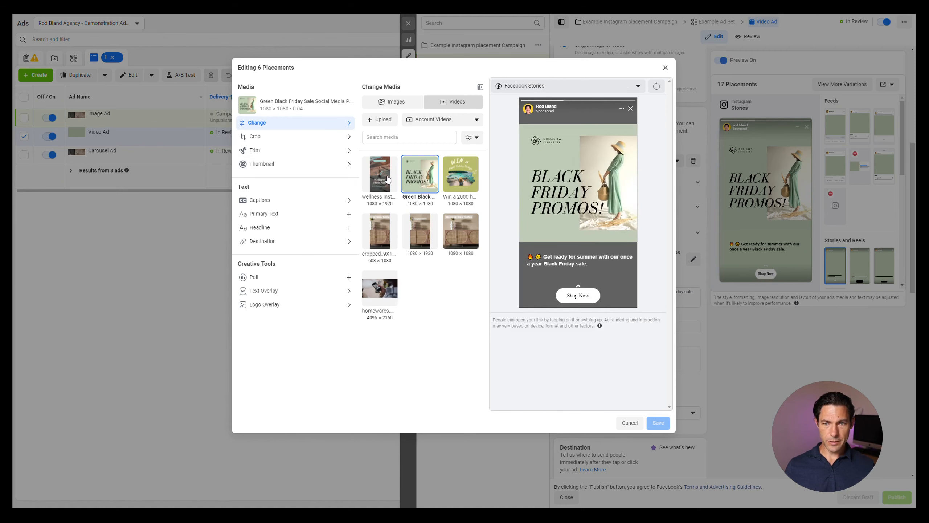
Try the 9:16 and 1:1 crops on the placement group's video, then return to the Original crop.
click(279, 136)
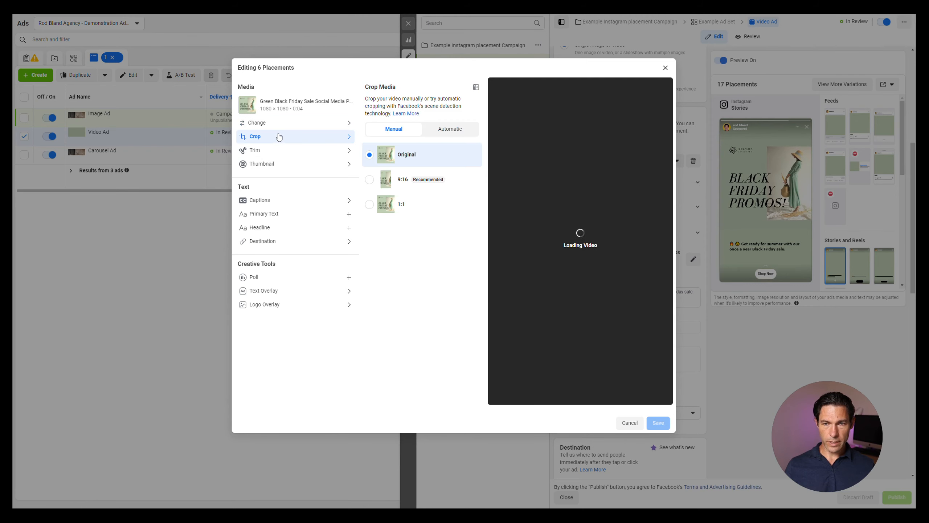
click(369, 180)
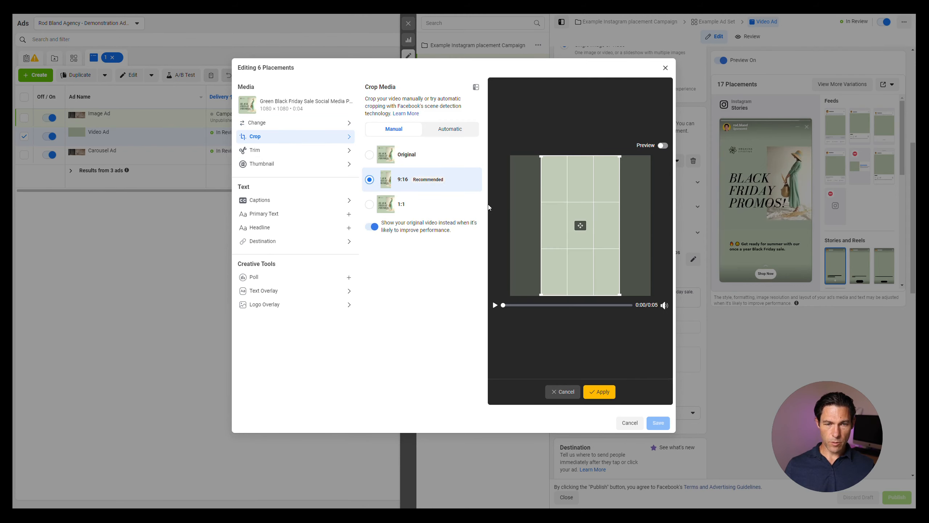
click(495, 305)
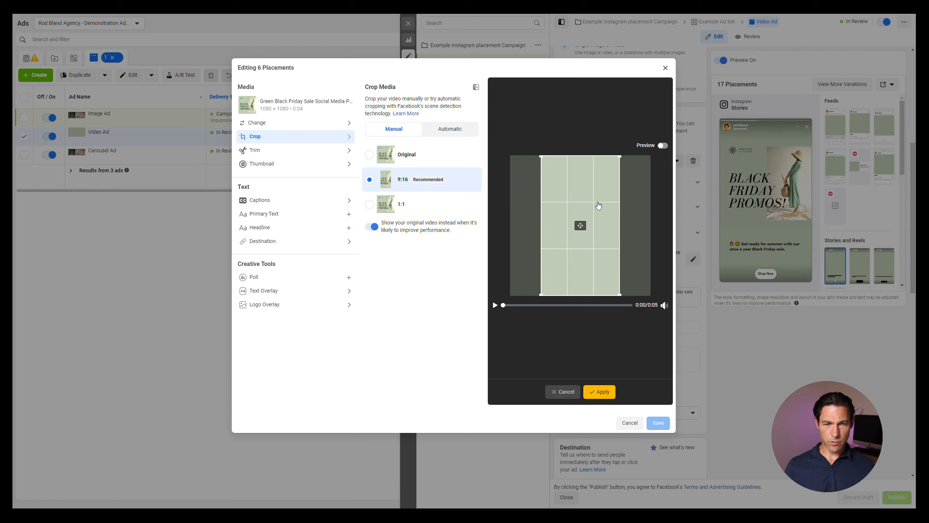
click(369, 205)
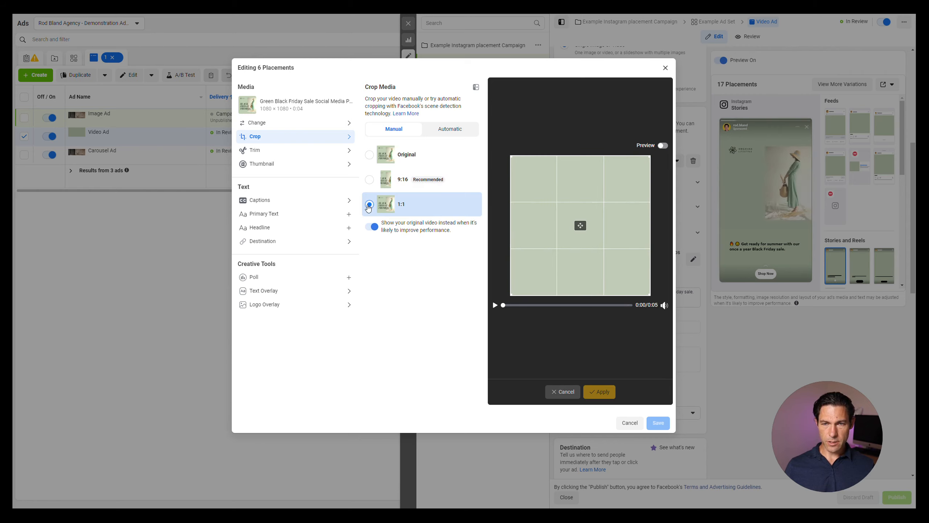
click(369, 155)
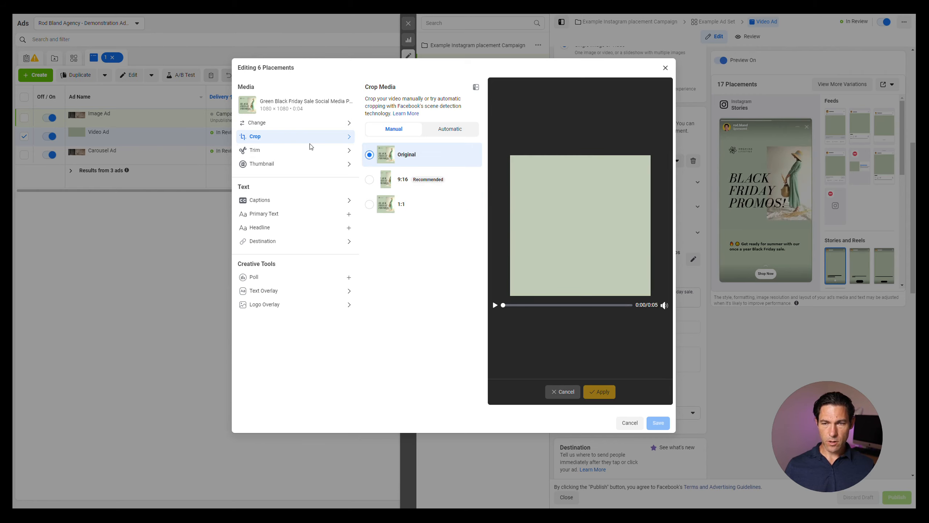
Replace the placement group's video with the 1080 × 1920 wellness Instagram story video, save it and publish the ad changes.
click(297, 122)
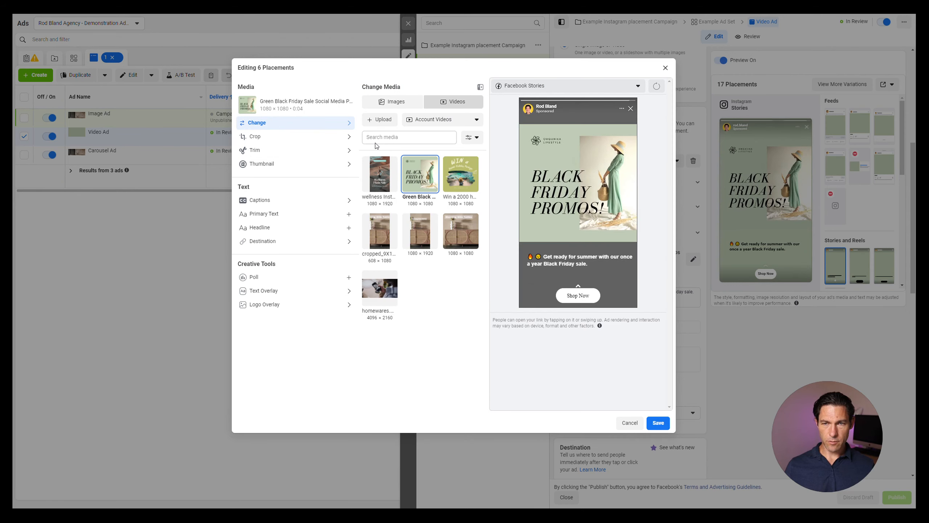
click(381, 185)
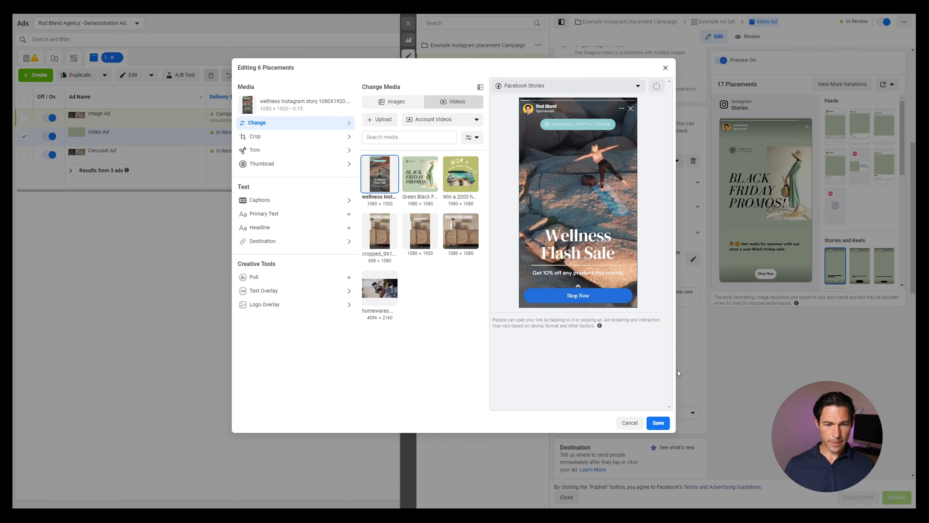
click(658, 422)
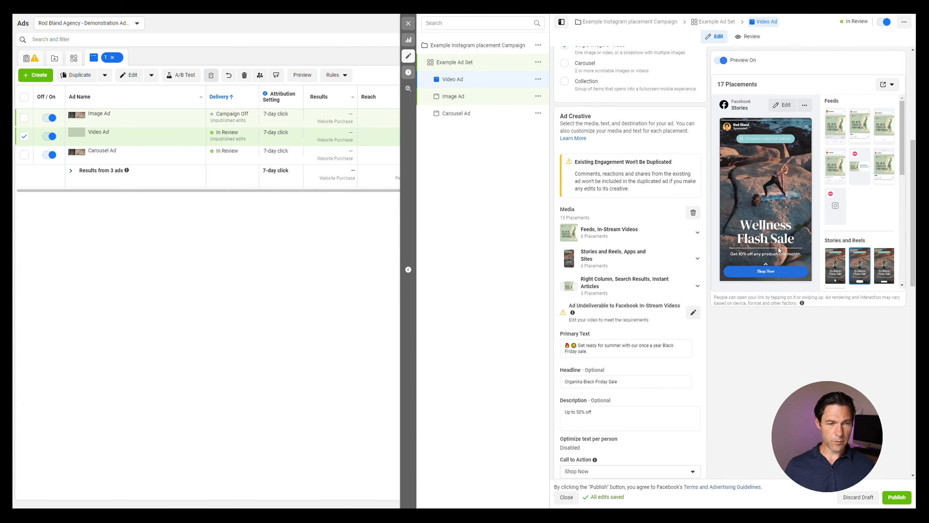
click(892, 85)
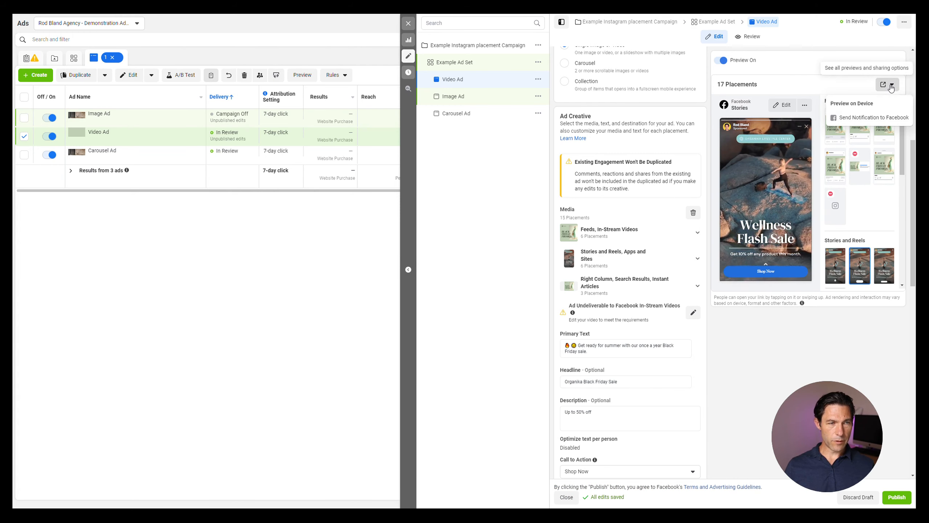
click(893, 497)
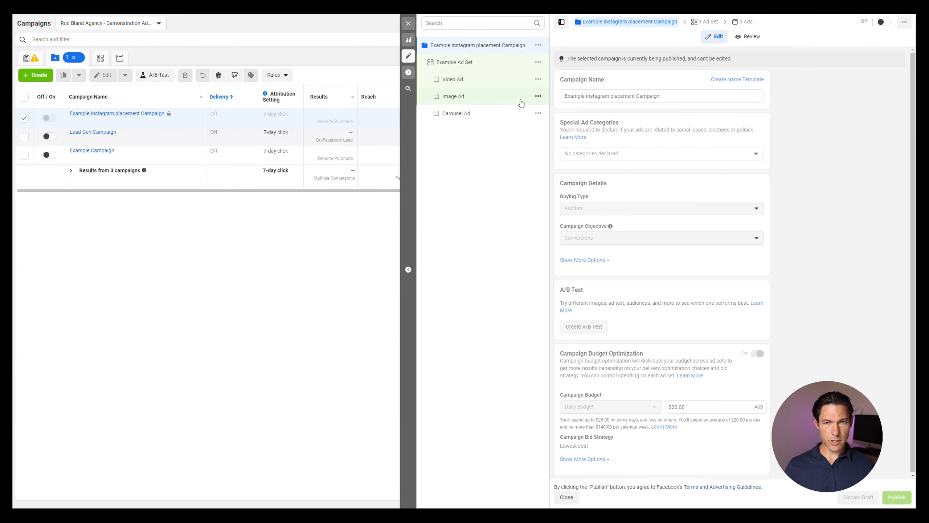
Reopen Video Ad and send its Story Ad preview notification to the Instagram account.
click(484, 86)
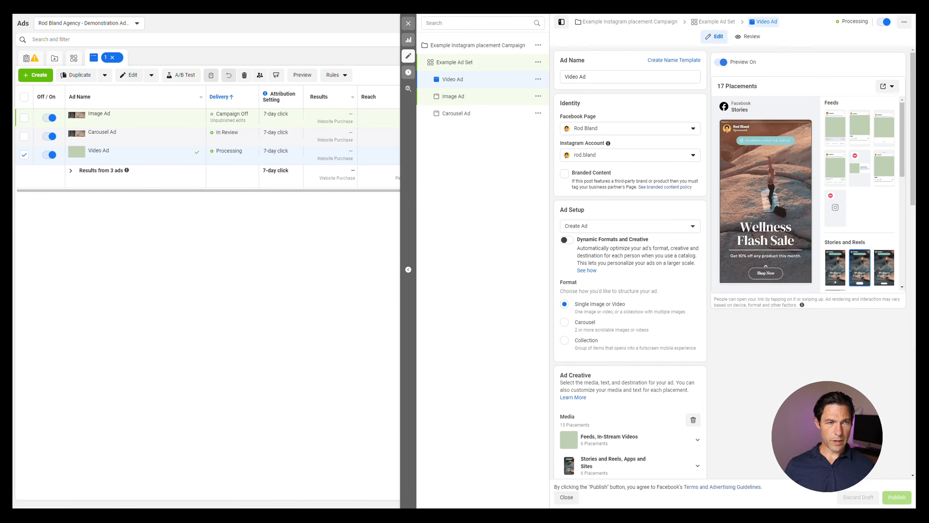
click(892, 87)
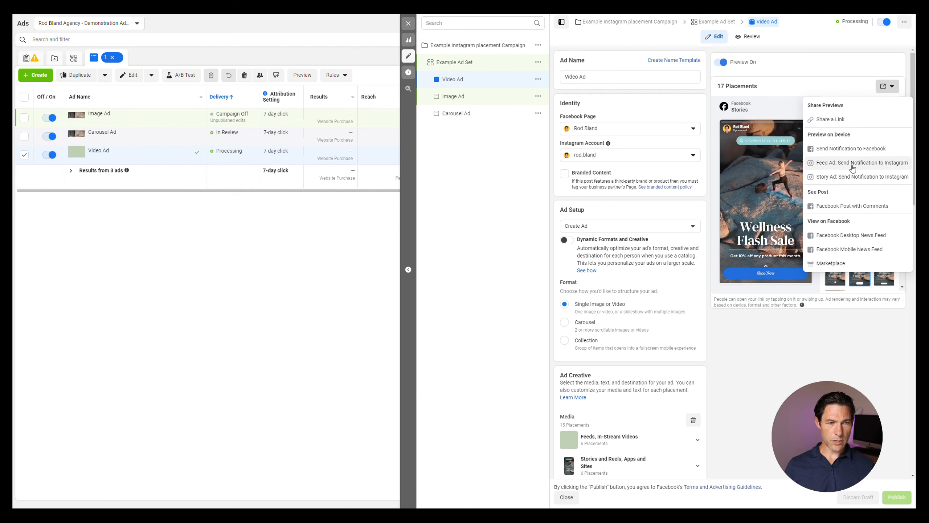
click(828, 178)
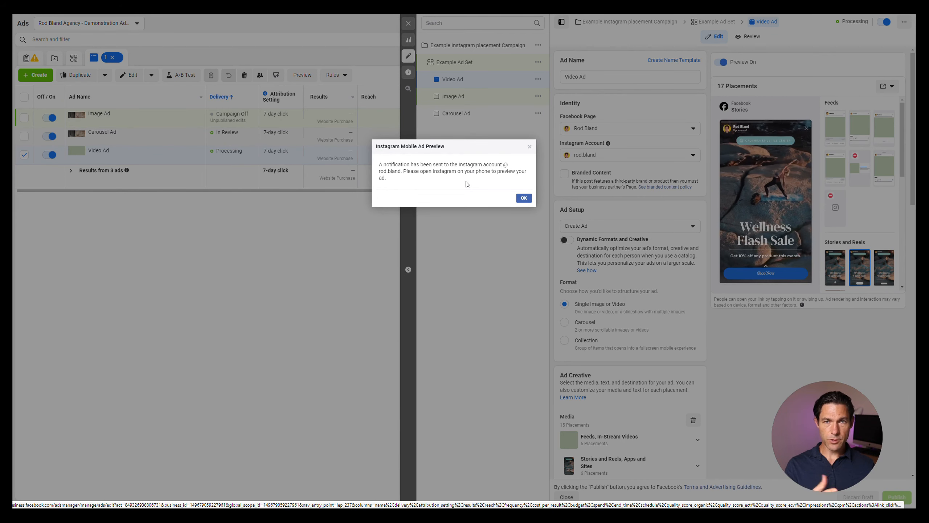
click(524, 198)
Copy the shareable preview link for Video Ad and open it in a new browser tab.
click(890, 88)
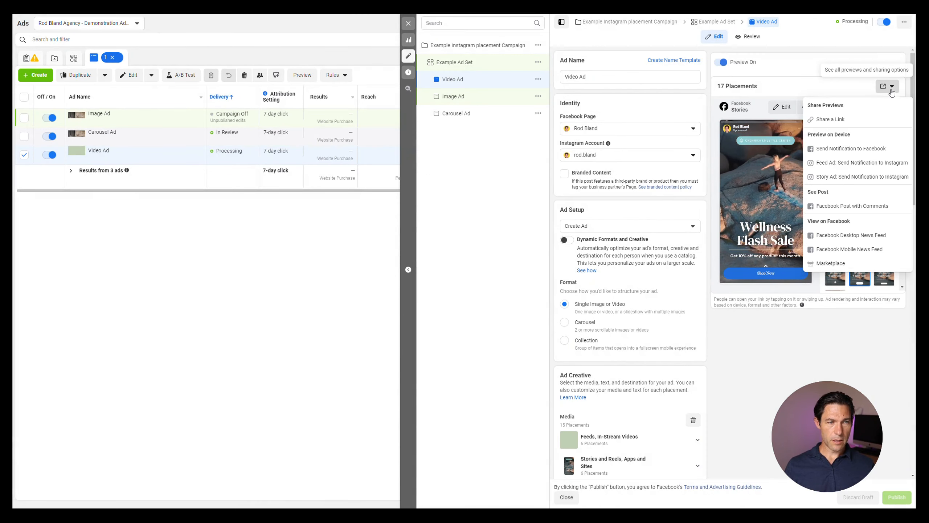
click(841, 119)
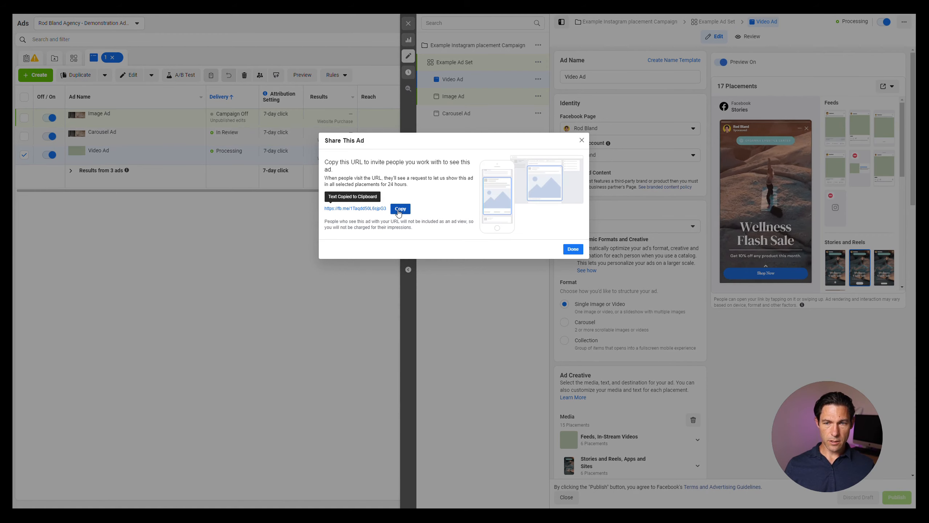
click(573, 249)
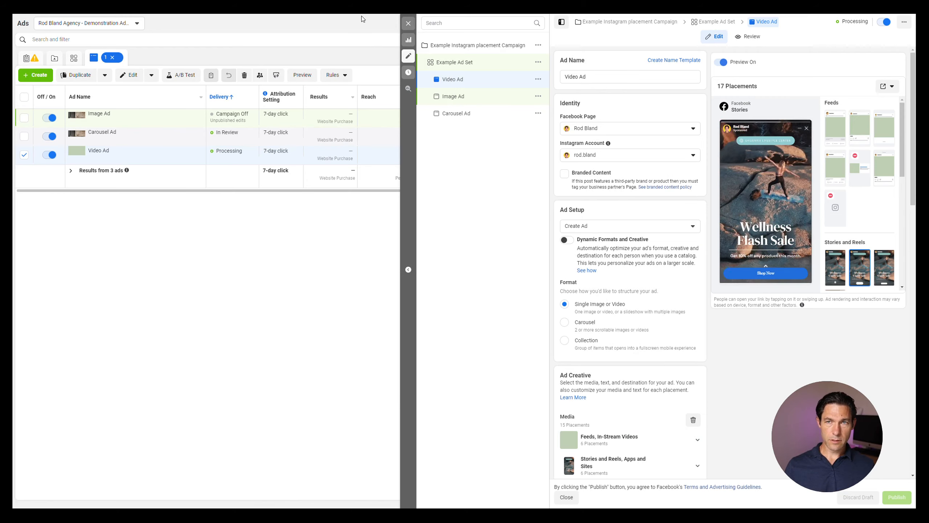
key(ctrl+t)
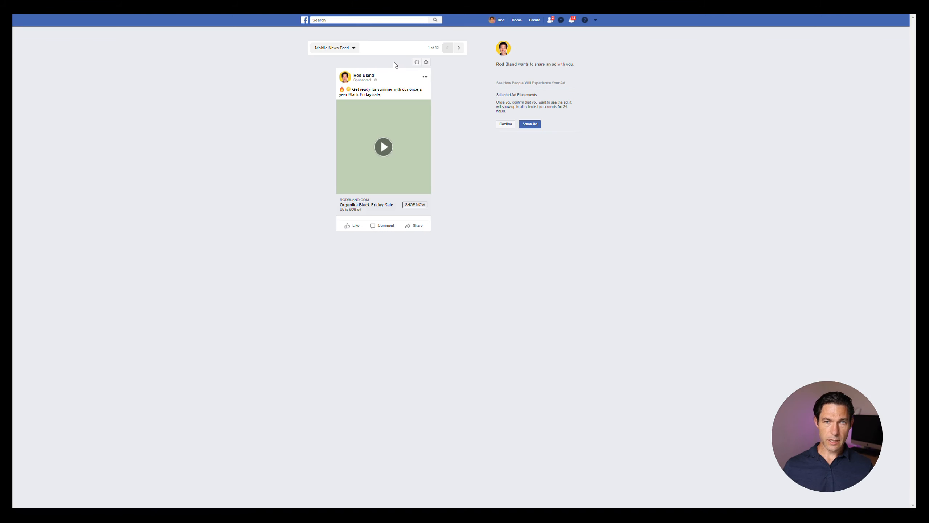
Check the shared ad preview in the Mobile News Feed and Facebook Stories placements, then reopen the placement list.
click(353, 49)
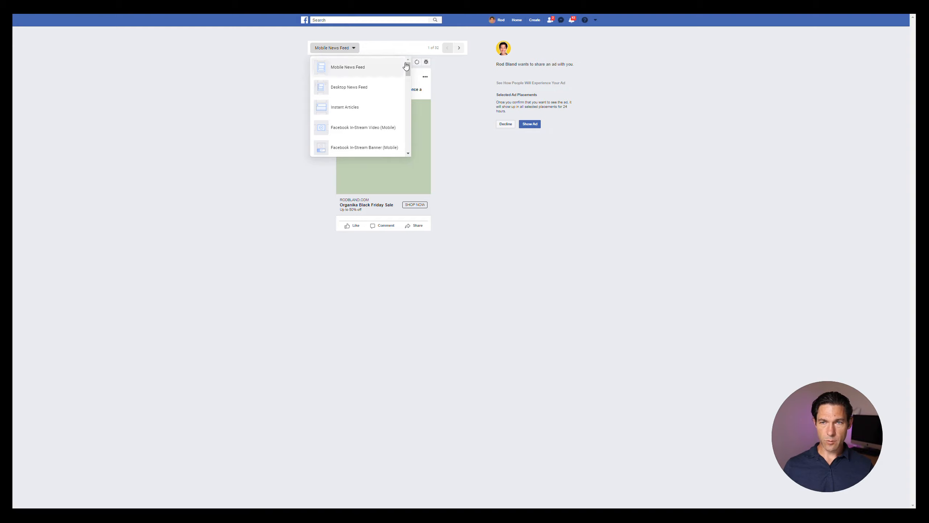
click(363, 69)
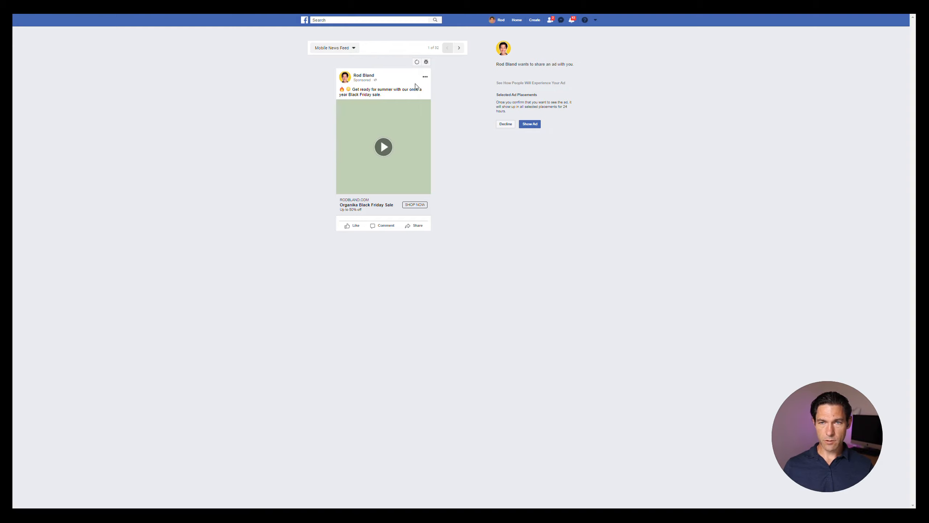
click(335, 48)
drag(407, 68, 405, 103)
click(352, 96)
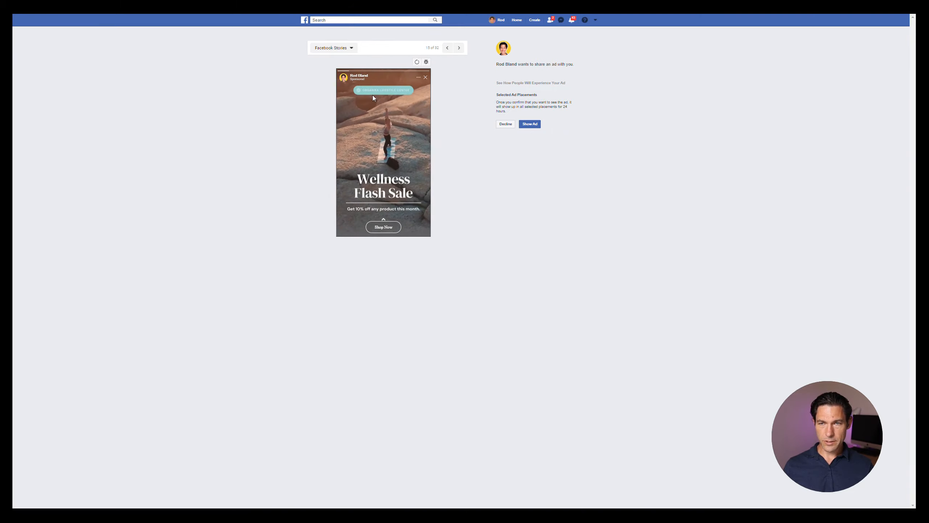
click(345, 48)
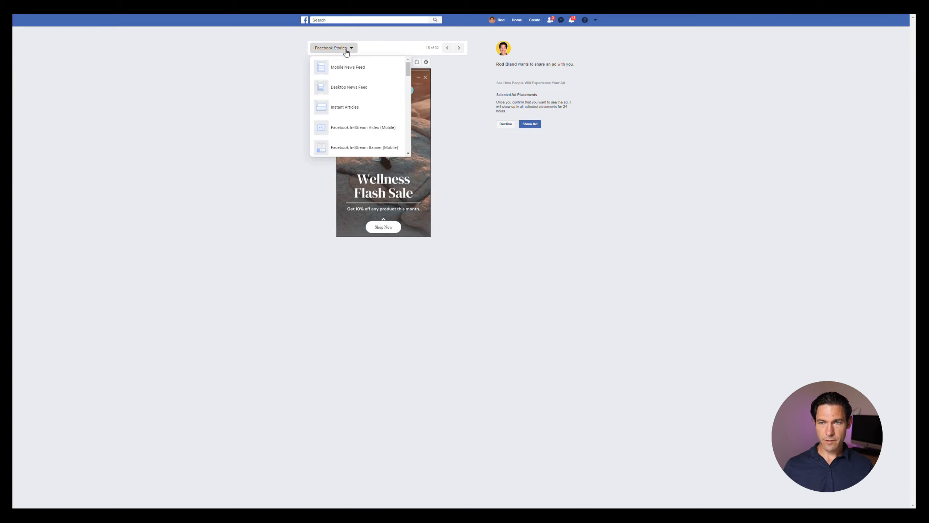
click(407, 128)
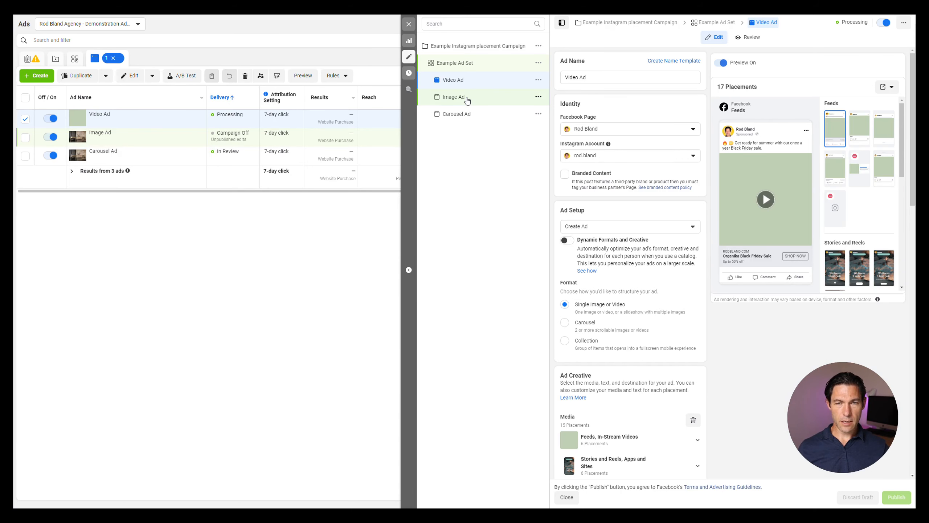
In Image Ad, replace the Stories and Reels, Apps and Sites group's image with the untitled 1080 × 1080 homewares image and save.
click(454, 97)
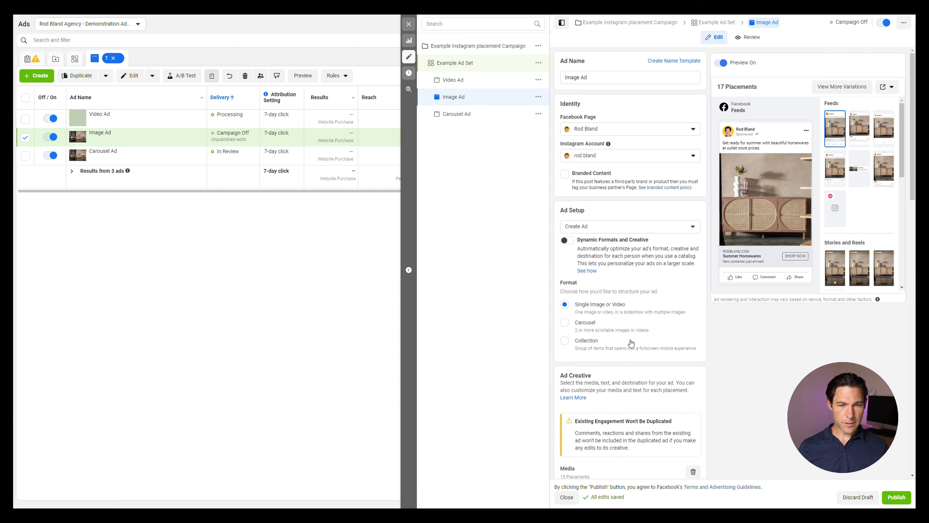
scroll(631, 344, down, 18)
scroll(631, 342, up, 10)
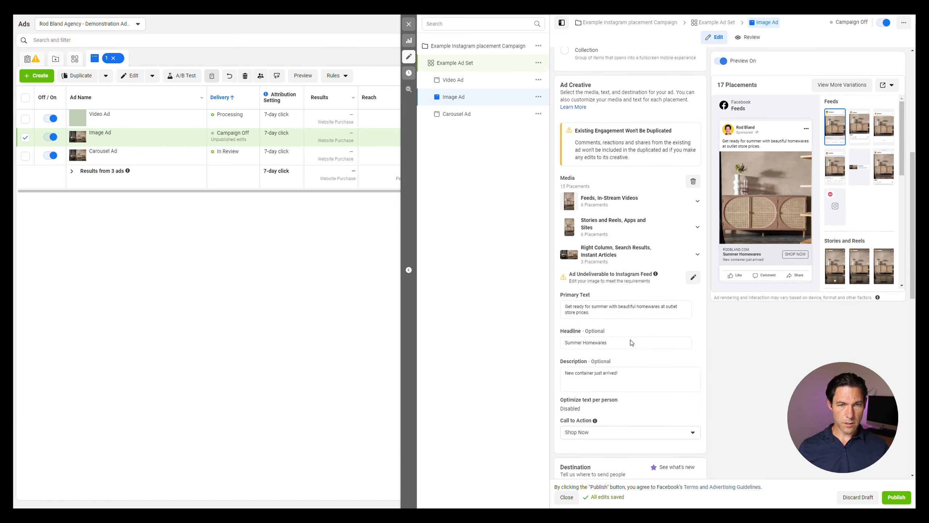
scroll(631, 342, up, 1)
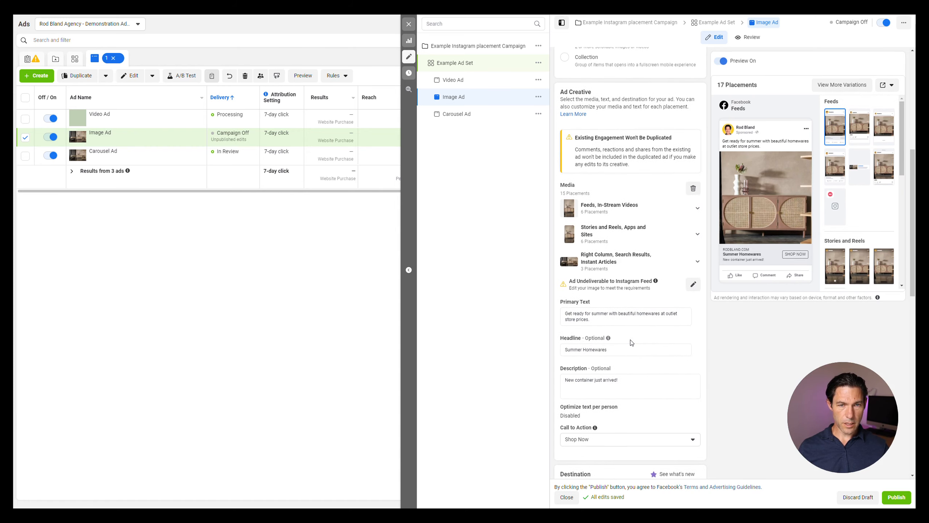
click(620, 241)
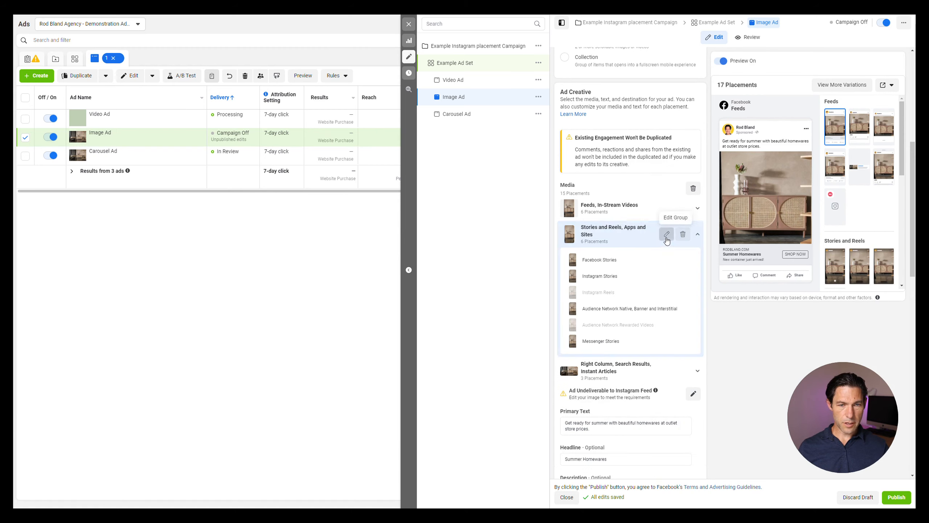
click(666, 234)
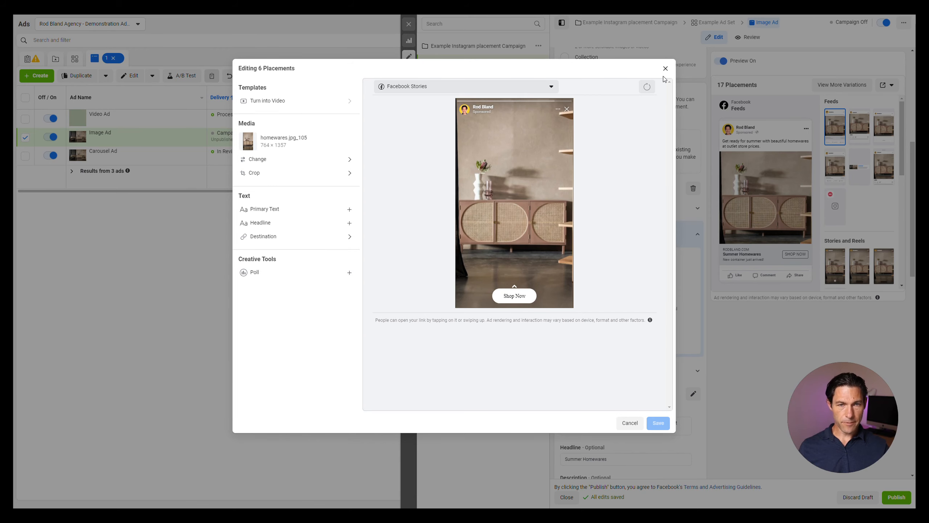
click(292, 163)
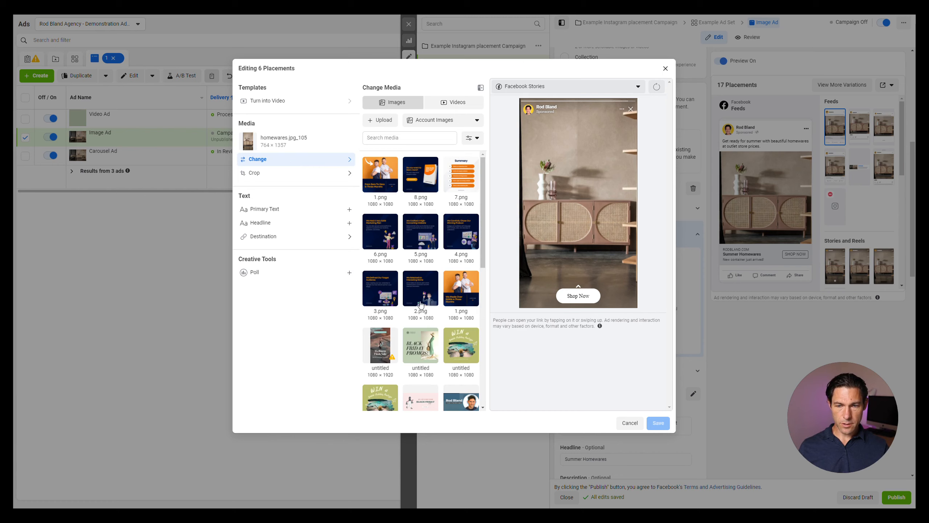
scroll(426, 360, down, 4)
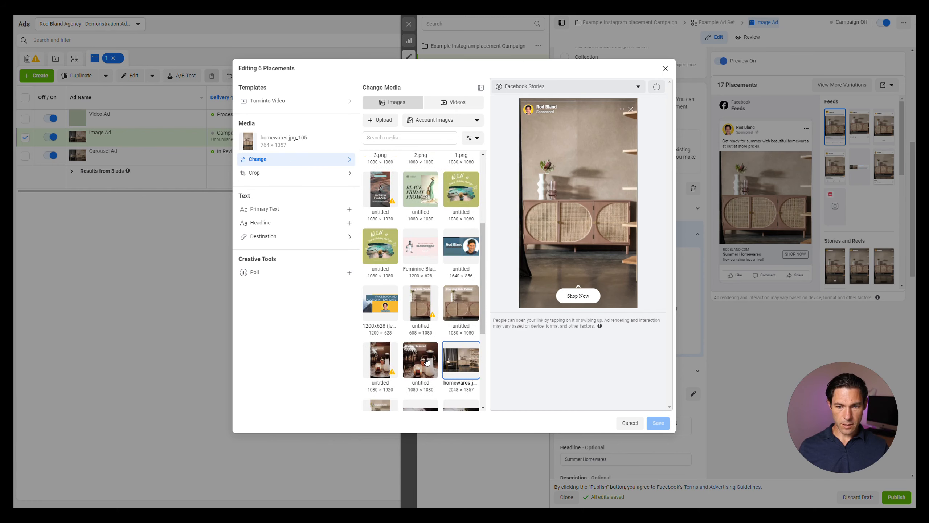
click(459, 295)
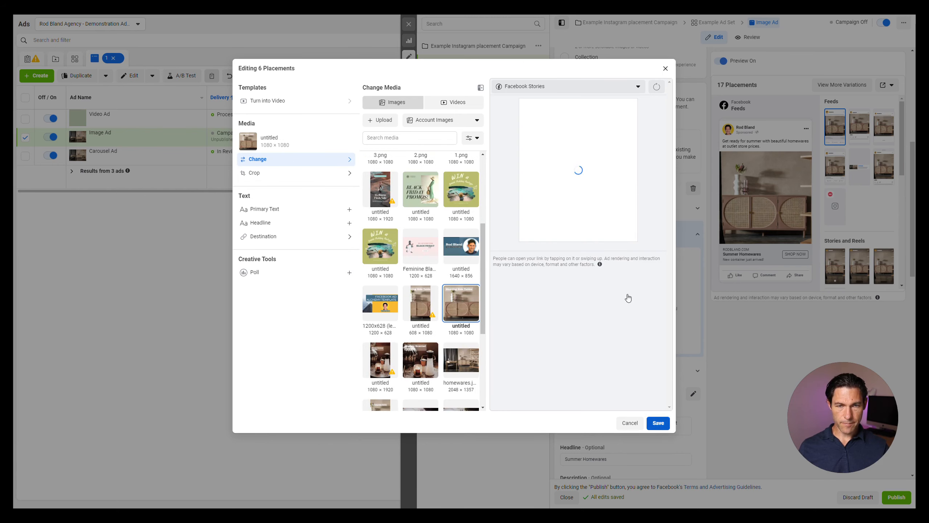
click(658, 423)
Compare Image Ad's previews in Instagram Stories and Facebook Stories, ending on Instagram Stories.
click(835, 260)
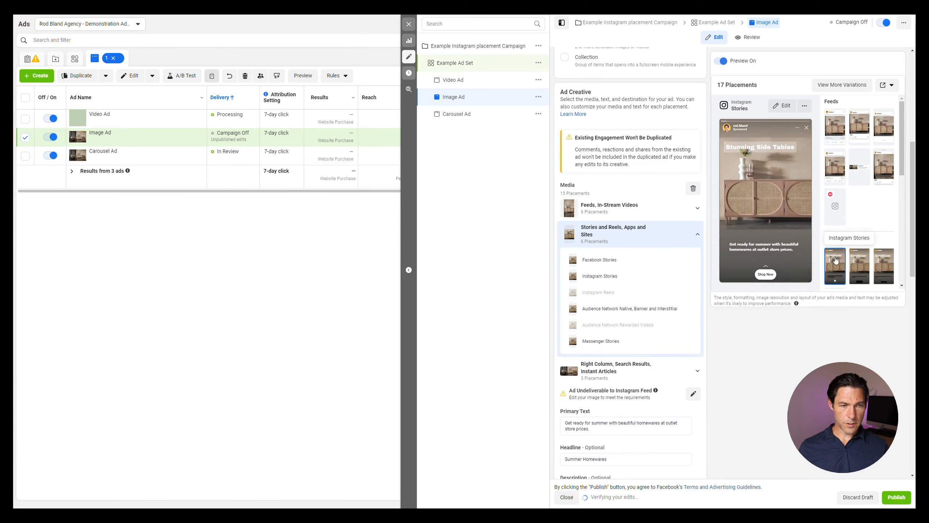
scroll(809, 198, down, 5)
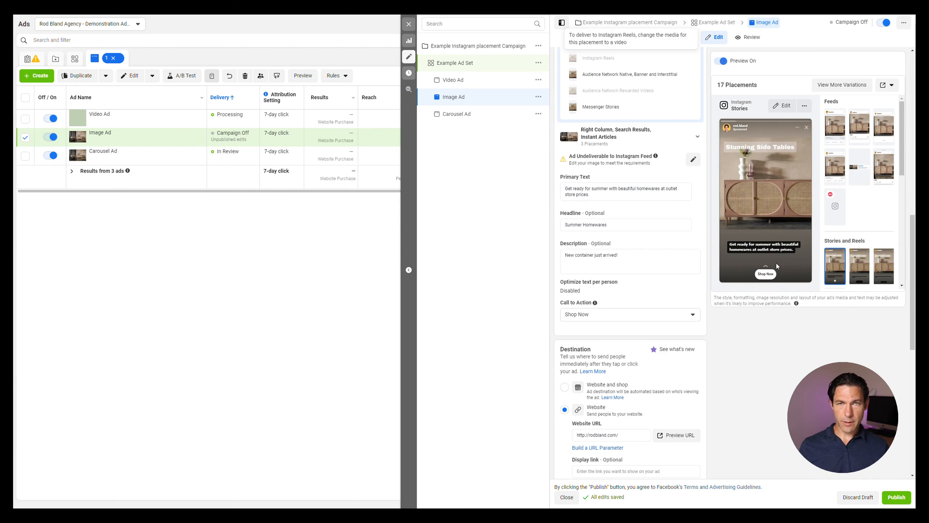
click(861, 271)
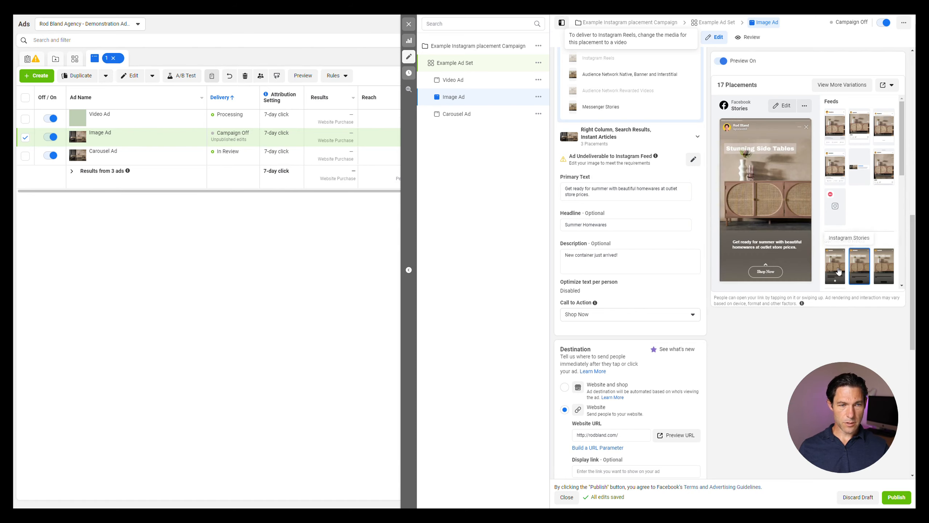
click(839, 272)
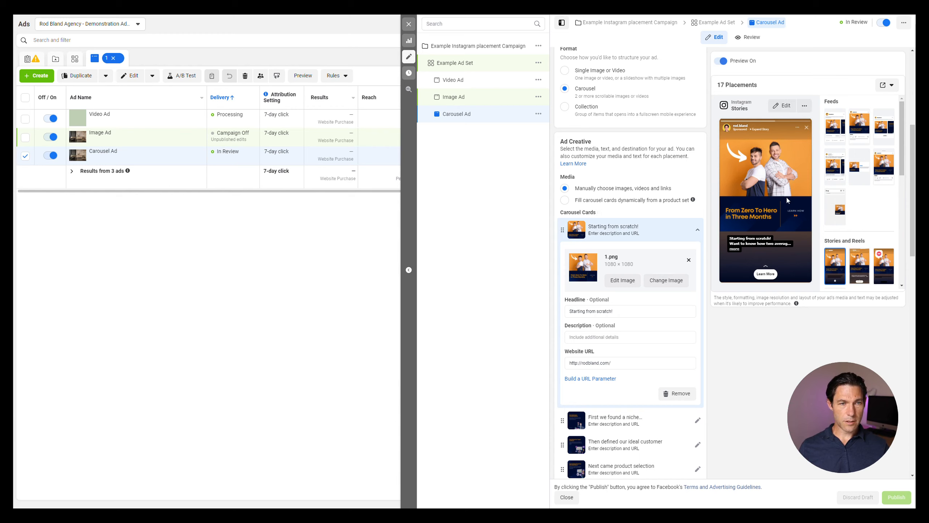
Preview Carousel Ad in Facebook Feeds and page through its cards to the closing profile card.
click(841, 135)
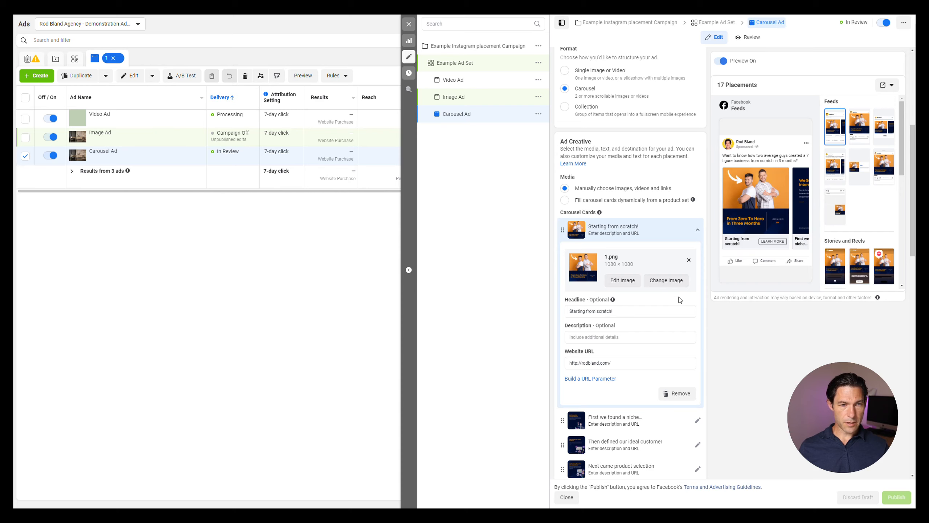
click(800, 208)
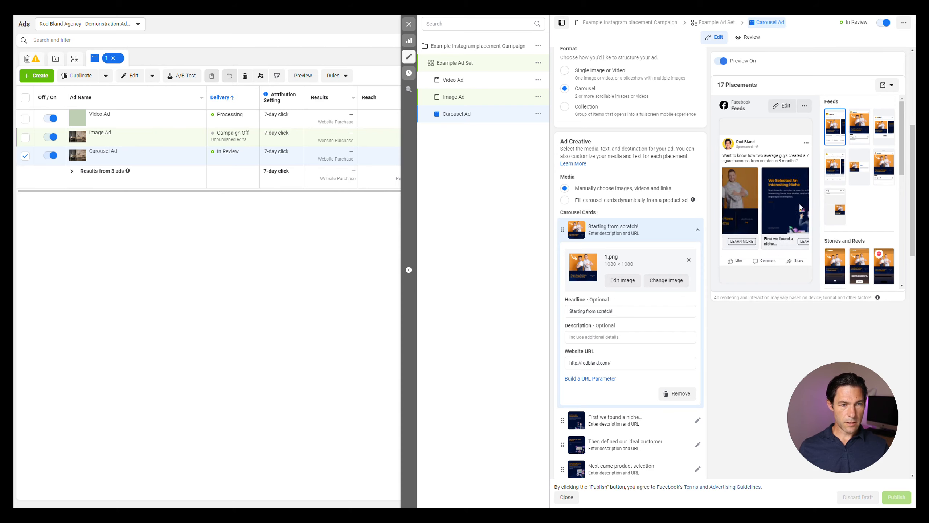
click(804, 210)
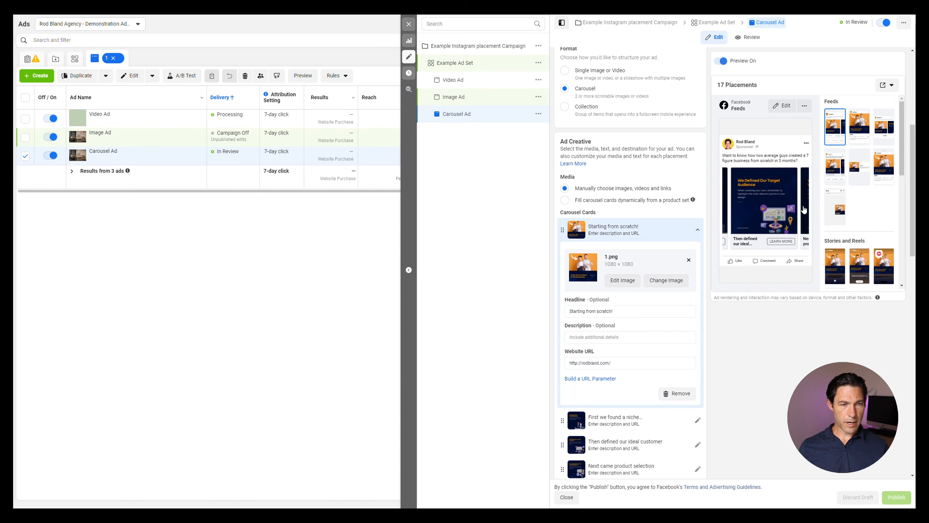
click(804, 209)
click(804, 210)
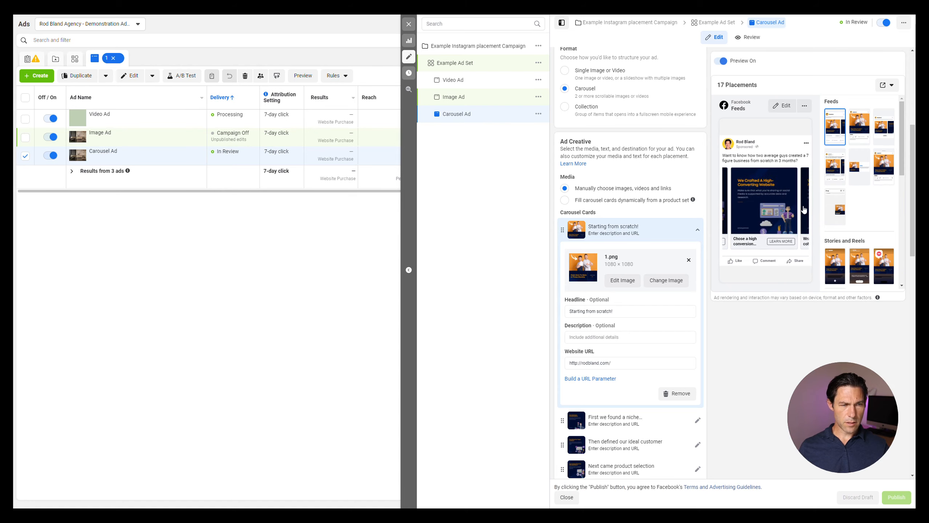
click(804, 210)
click(804, 209)
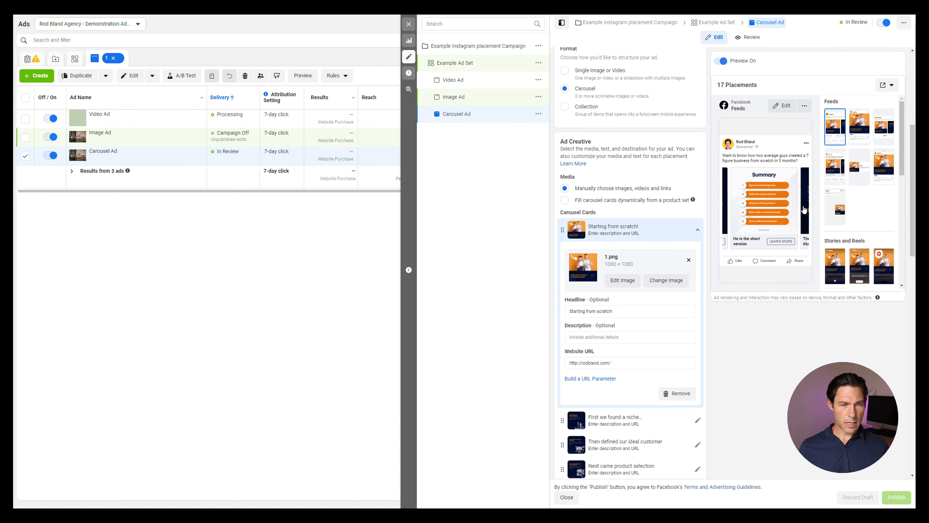
click(803, 209)
click(804, 209)
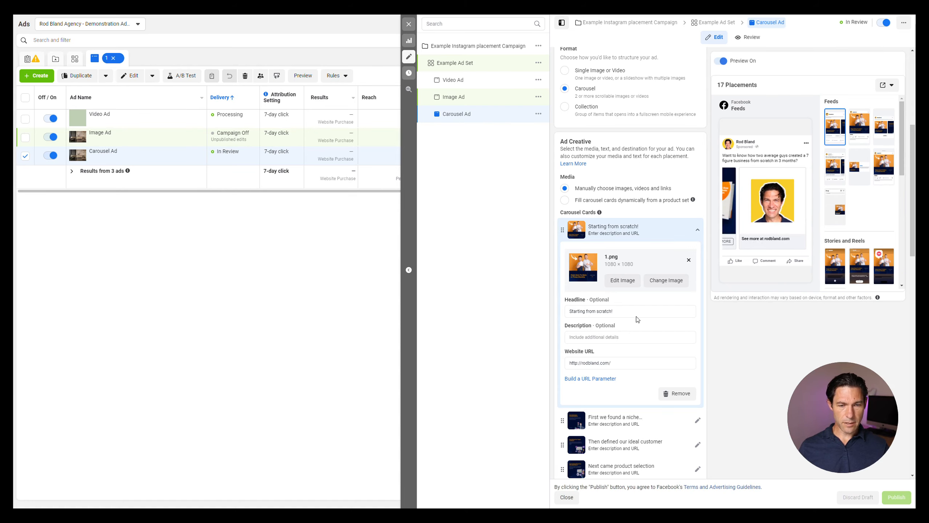
Preview Carousel Ad in Instagram Feed and Instagram Stories, and review its list of carousel cards.
click(859, 126)
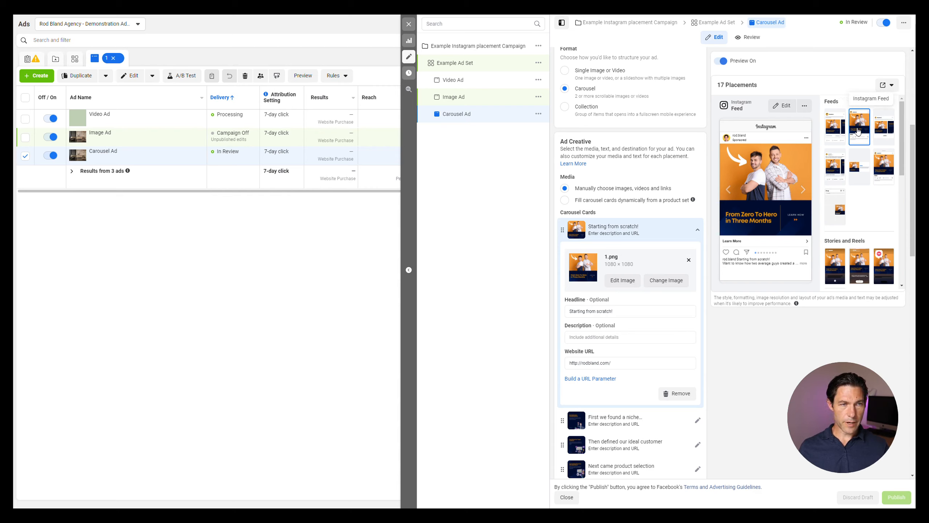
click(837, 263)
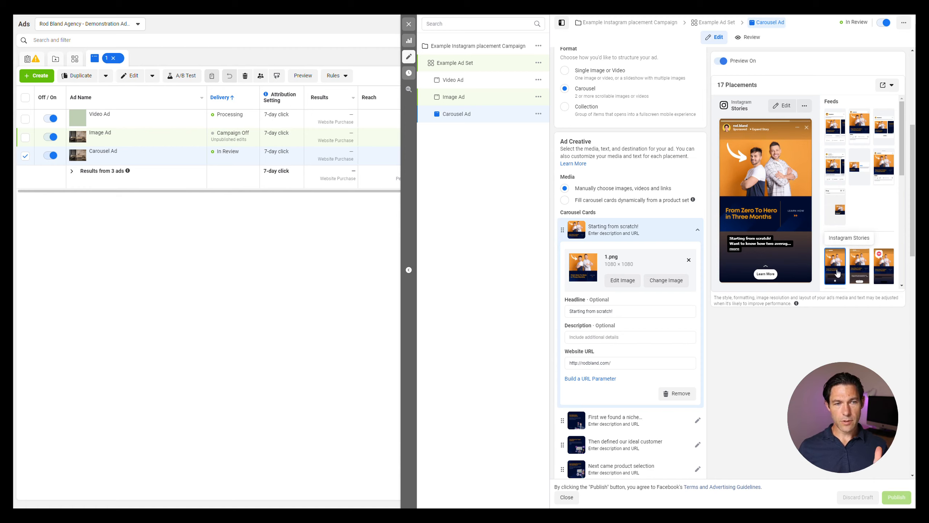
scroll(626, 154, down, 8)
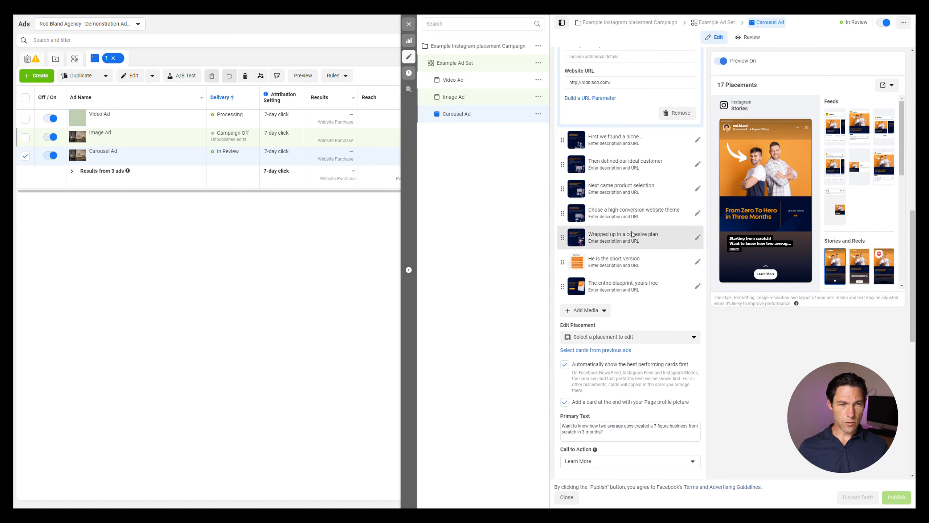
scroll(633, 234, up, 1)
mouse_move(754, 169)
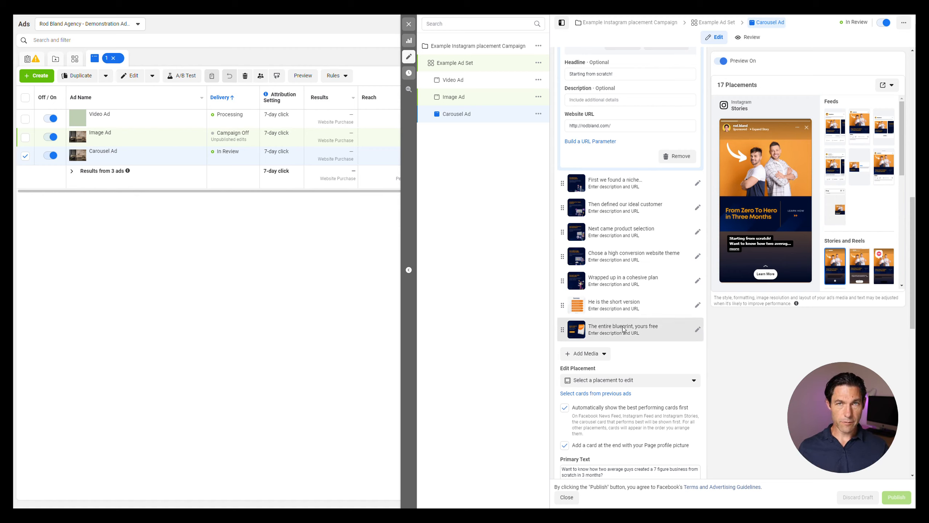
Turn off automatically showing the best performing cards first and adding an end card with the Page profile picture.
scroll(623, 329, down, 2)
scroll(623, 330, down, 3)
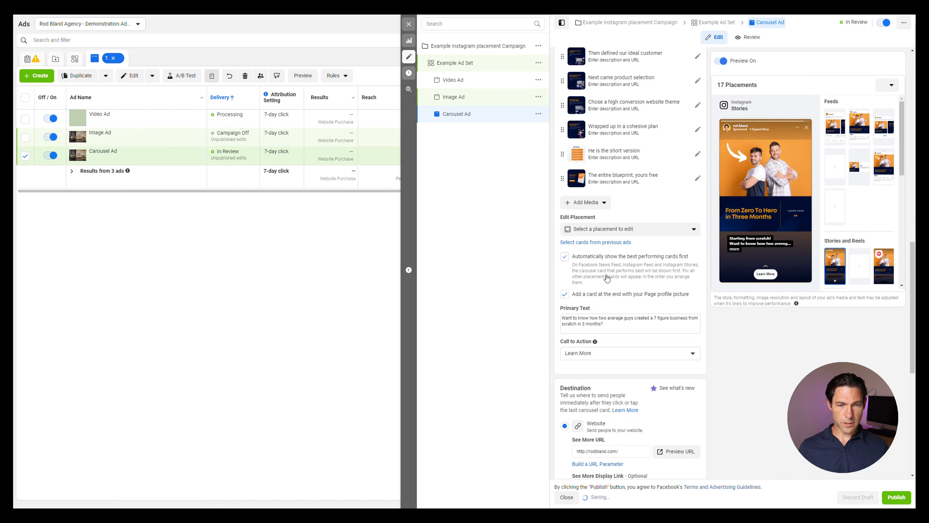
click(607, 278)
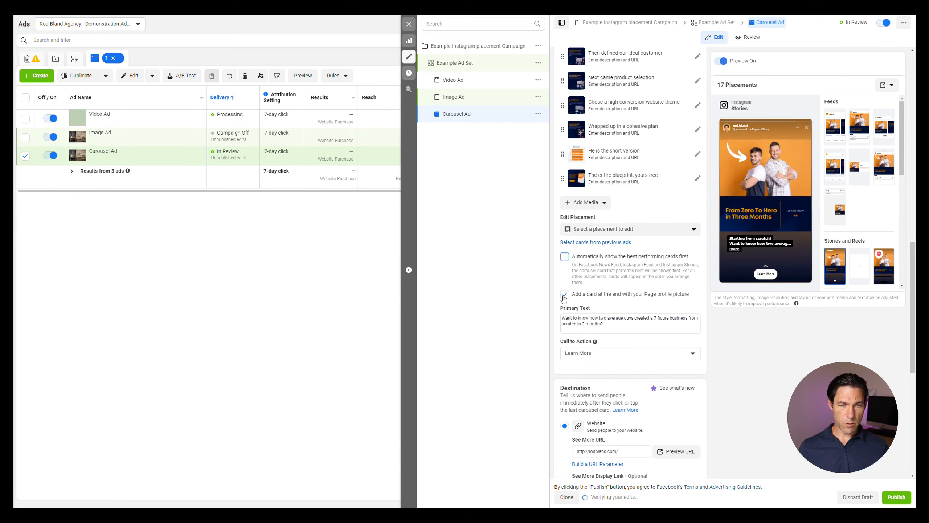
click(564, 295)
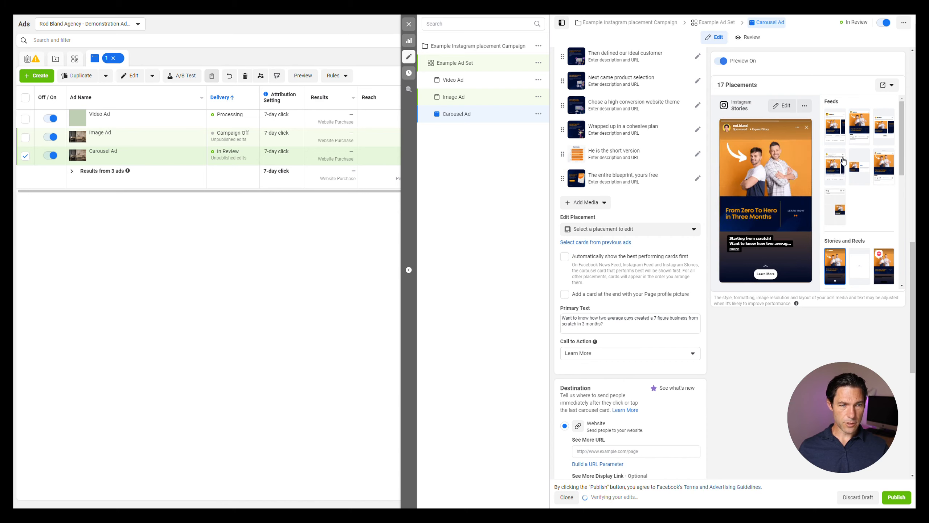
Preview the edited carousel in Facebook Feeds and page through to its last card.
click(836, 127)
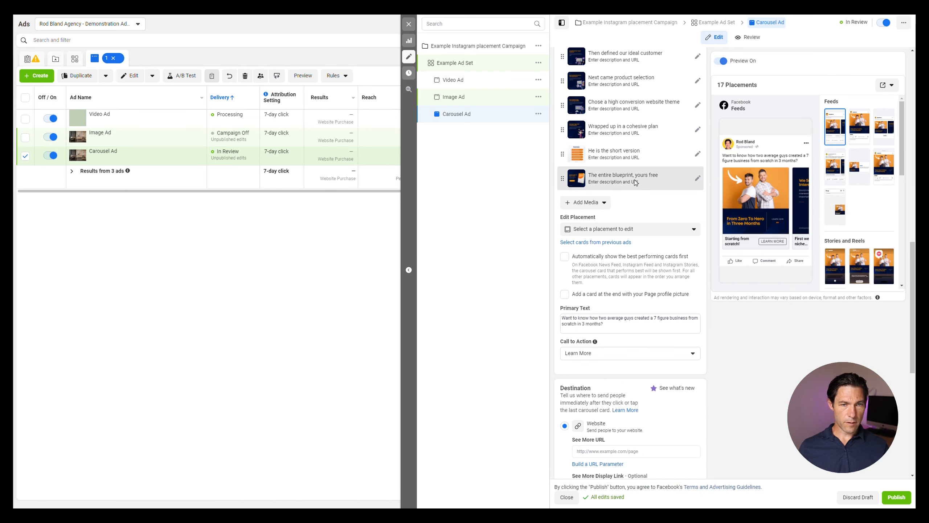
click(801, 212)
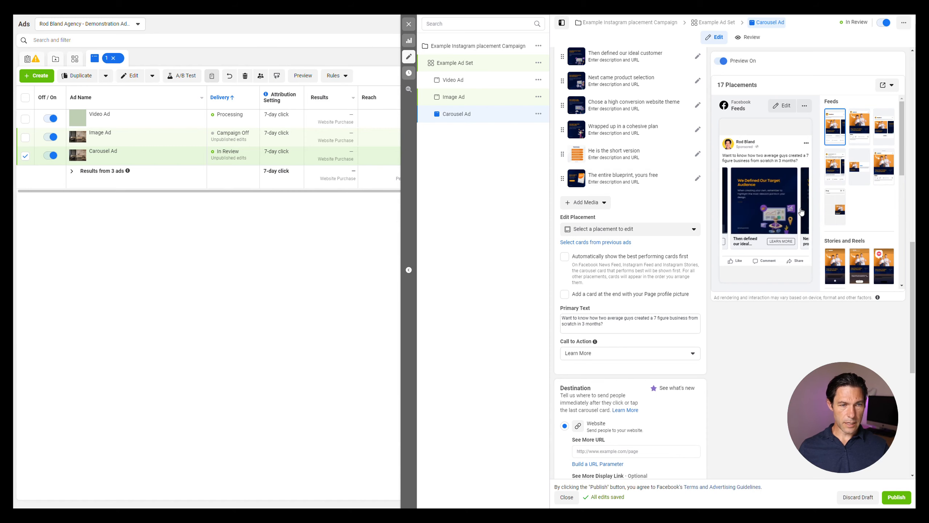
click(801, 212)
click(802, 212)
click(801, 212)
click(802, 212)
click(801, 212)
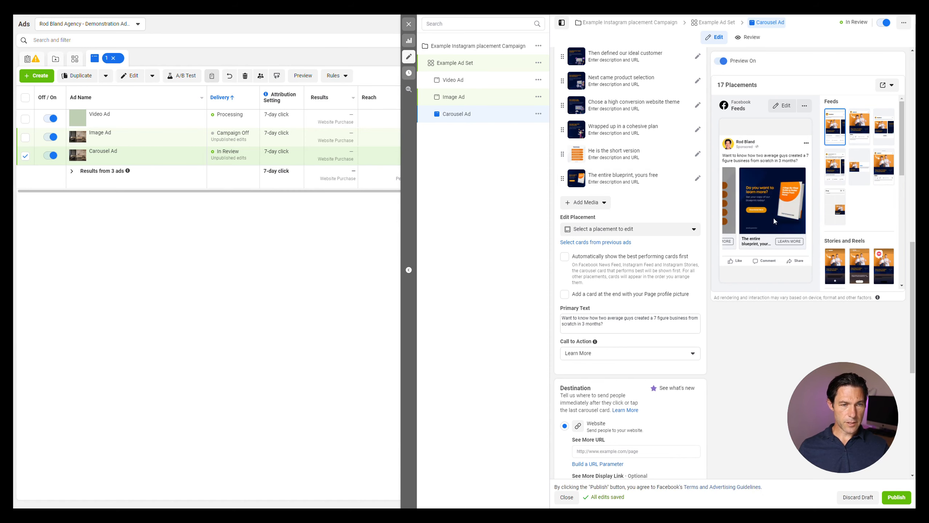
Expand the Facebook Feeds preview, page through the carousel to its last card, and close the expanded view.
click(802, 109)
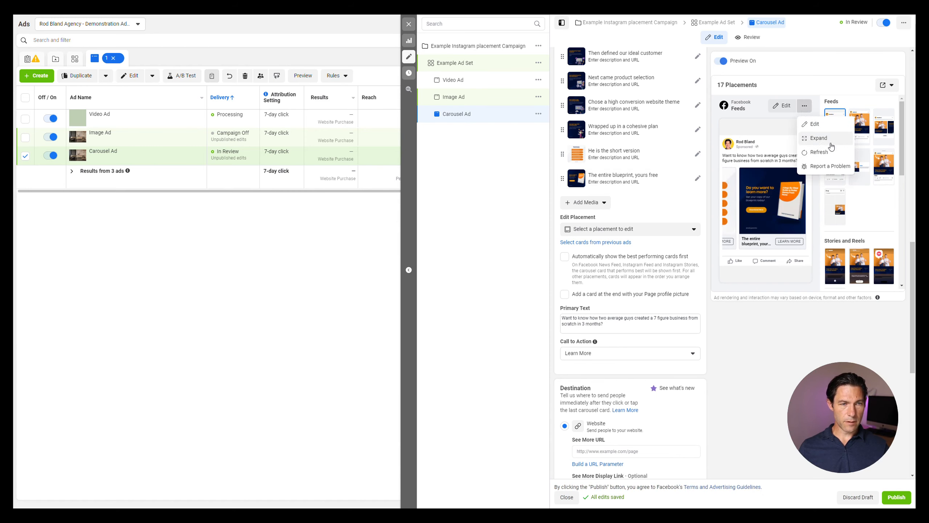
click(818, 138)
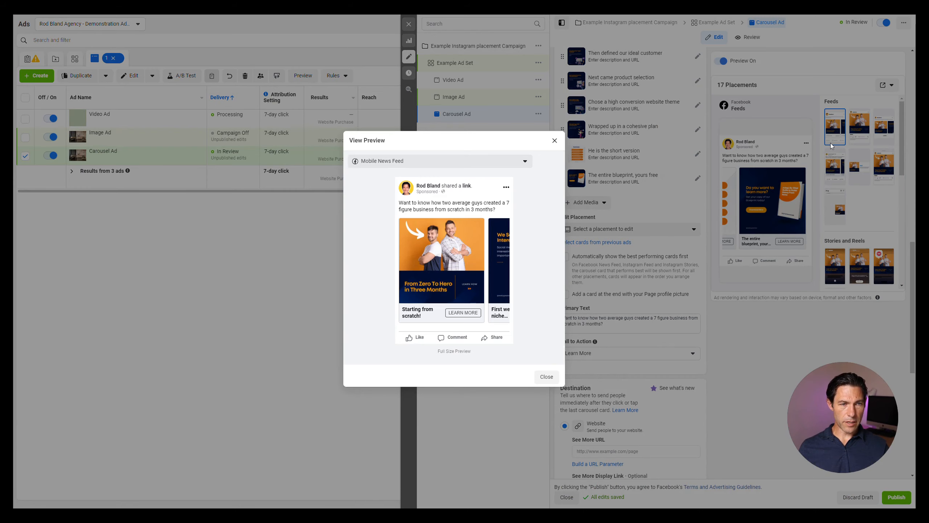
click(508, 271)
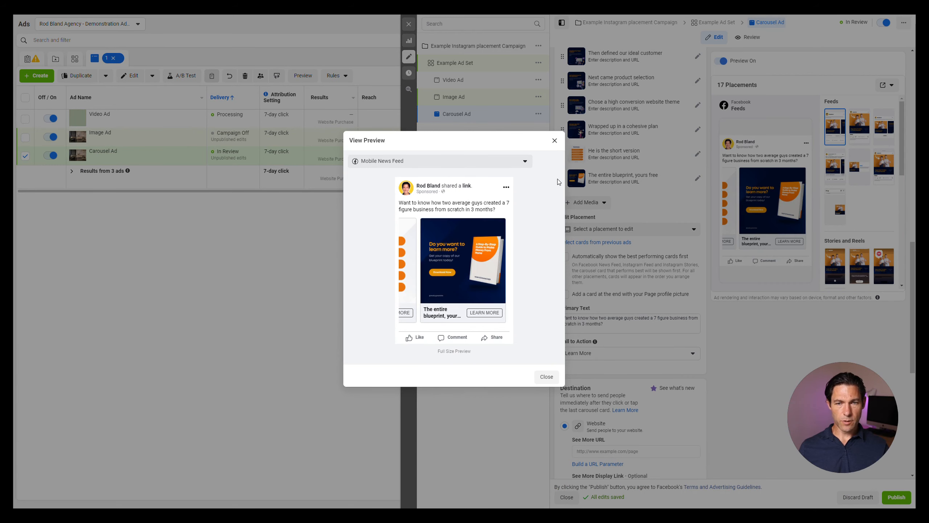
click(555, 141)
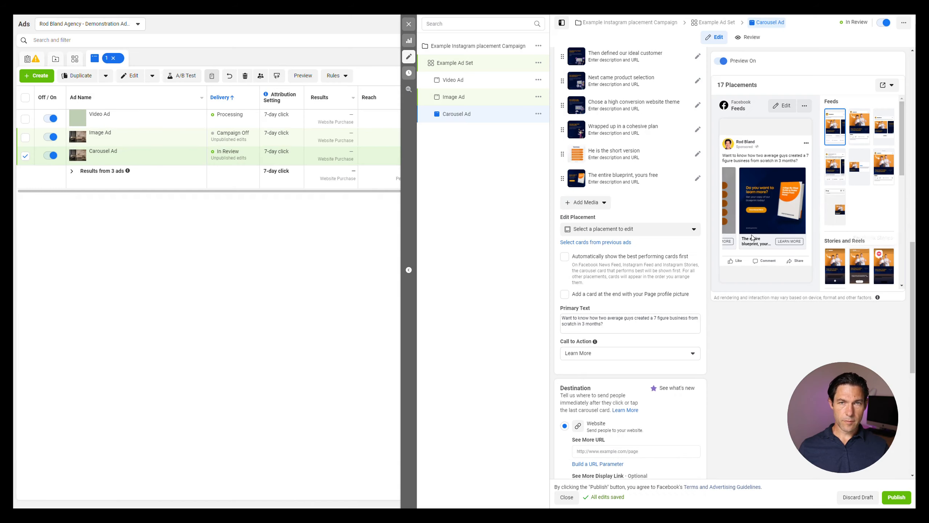